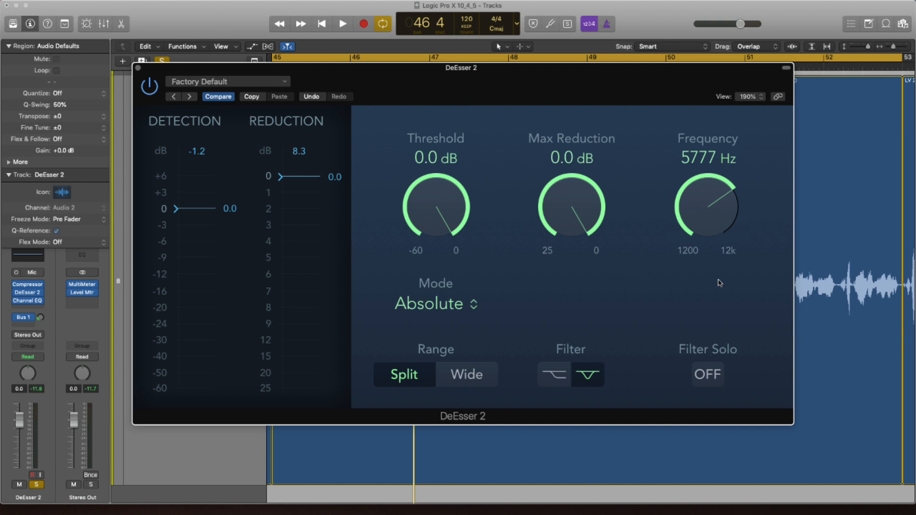
# Step: Reset the DeEsser's detection peak reading and play the vocal to check its detected sibilance level
pyautogui.moveTo(434, 202)
pyautogui.mouseDown()
pyautogui.moveTo(438, 242)
pyautogui.moveTo(436, 186)
pyautogui.mouseUp()
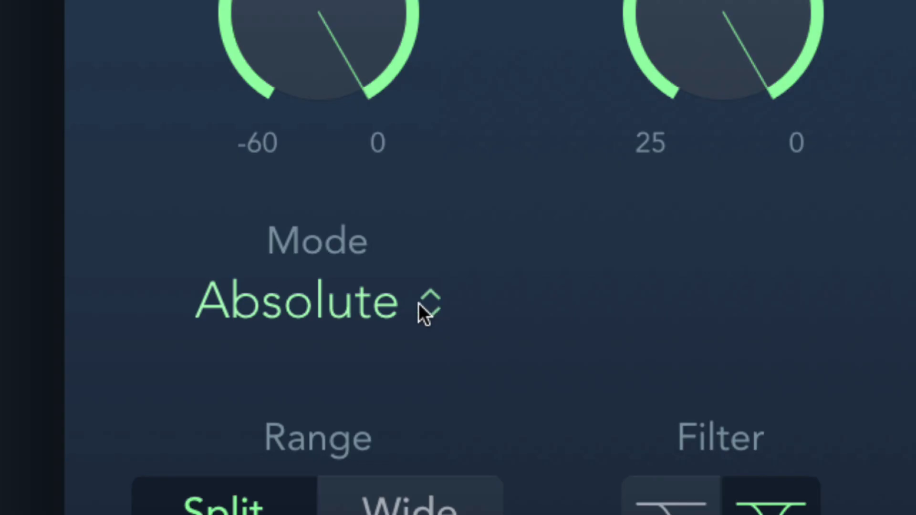
pyautogui.click(471, 304)
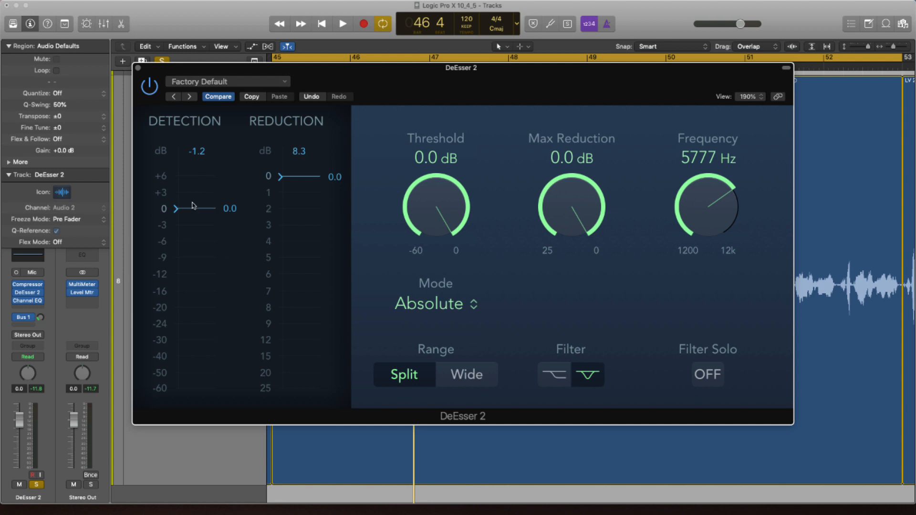
pyautogui.moveTo(198, 209)
pyautogui.mouseDown()
pyautogui.moveTo(189, 338)
pyautogui.moveTo(190, 209)
pyautogui.mouseUp()
pyautogui.click(198, 152)
pyautogui.press('space')
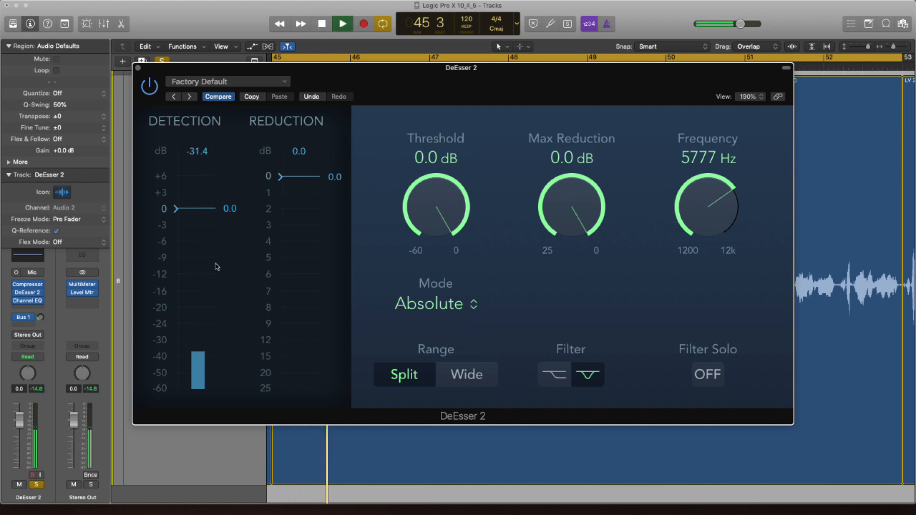
pyautogui.press('space')
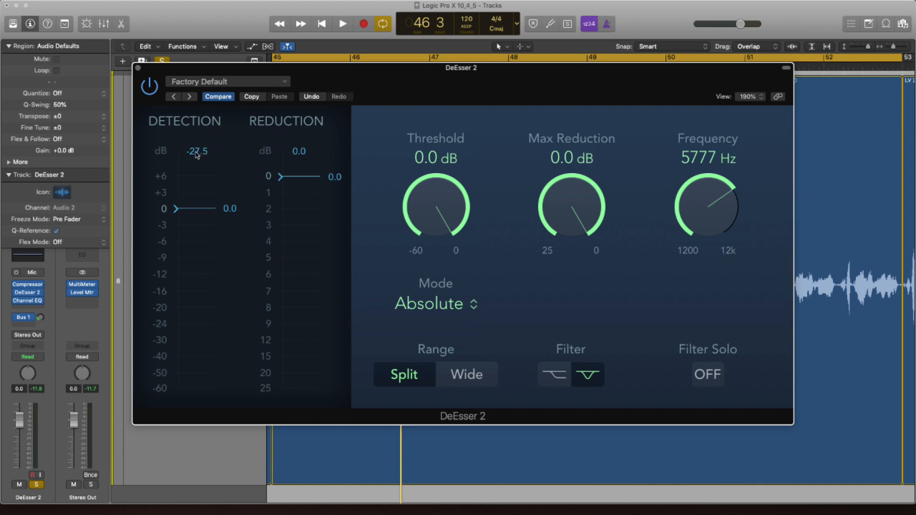
# Step: Try detection thresholds of -12.4 dB and -18.1 dB, and return the threshold to 0.0 dB
pyautogui.moveTo(199, 212); pyautogui.dragTo(200, 277)
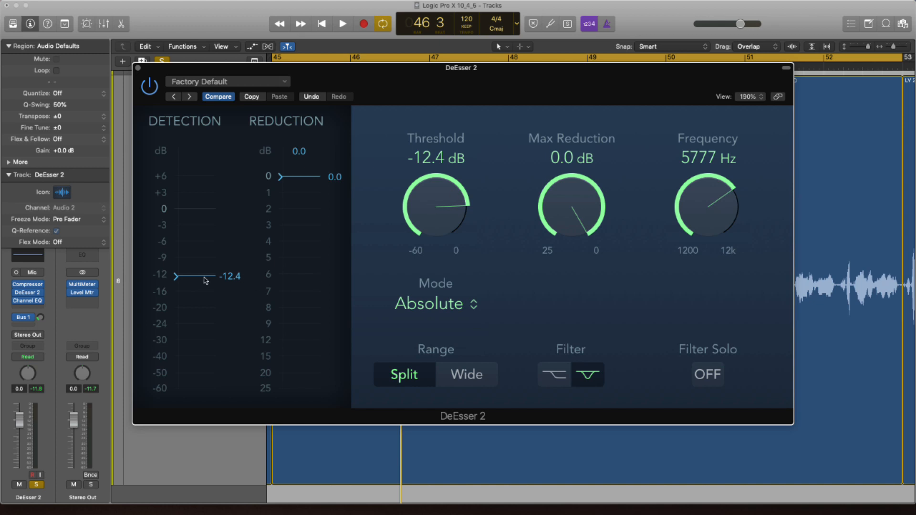
pyautogui.moveTo(206, 279); pyautogui.dragTo(205, 301)
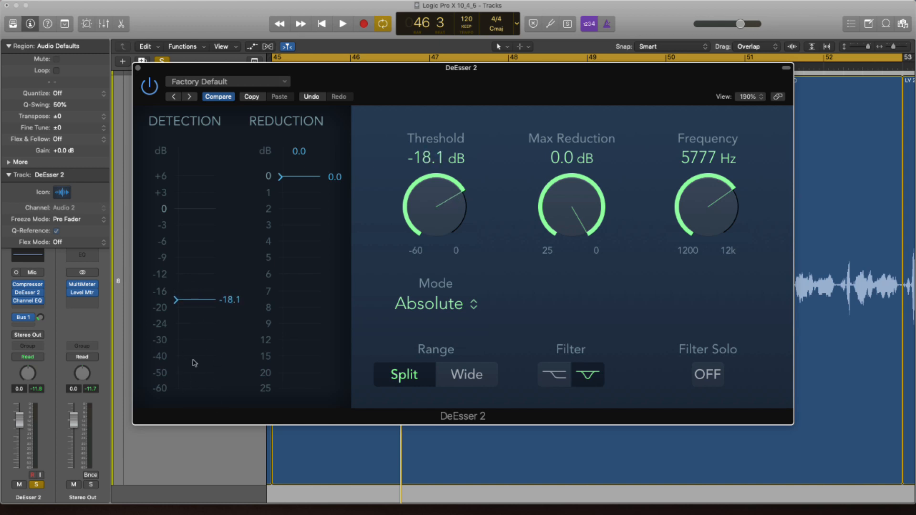
pyautogui.moveTo(214, 302); pyautogui.dragTo(213, 209)
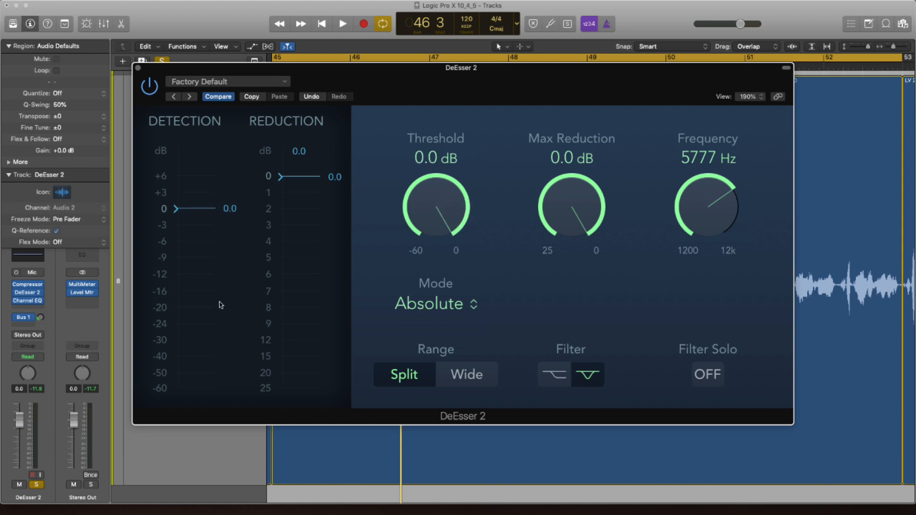
# Step: Audition the vocal while lowering the detection threshold to -26.7 dB and on to -36.7 dB
pyautogui.press('space')
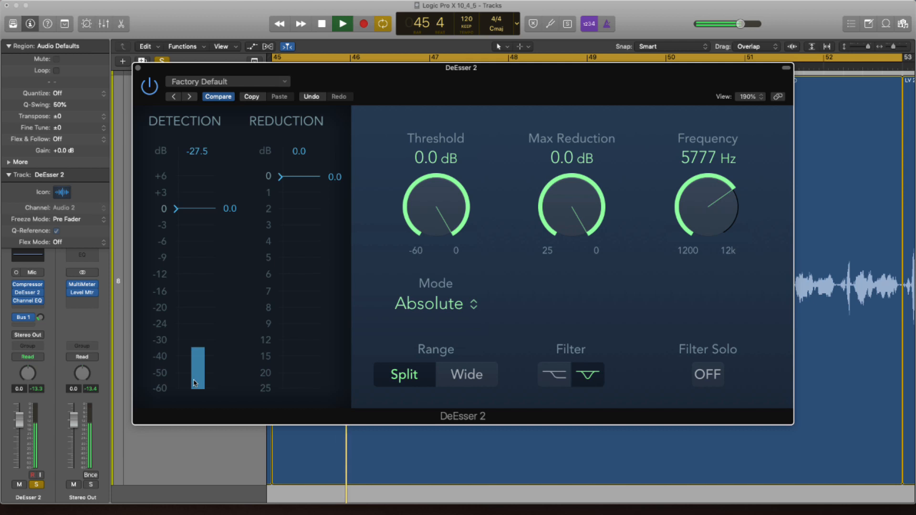
pyautogui.press('space')
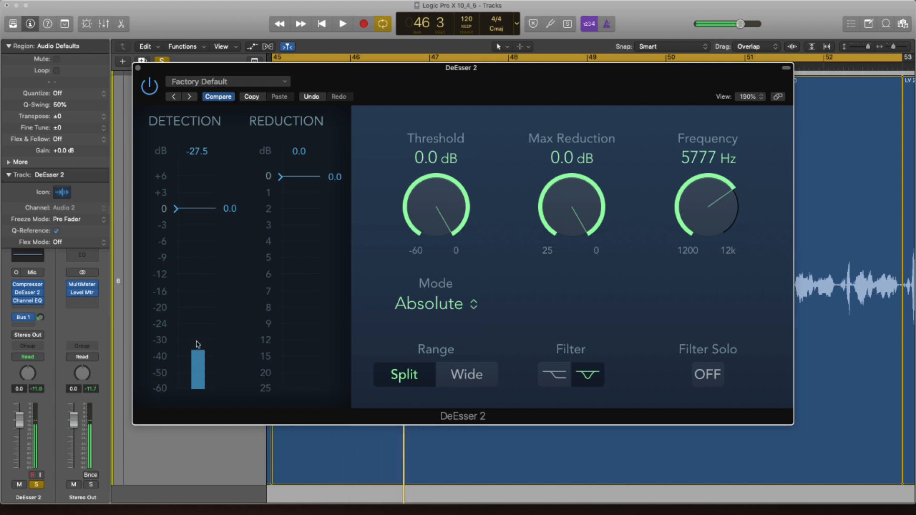
pyautogui.moveTo(199, 315); pyautogui.dragTo(196, 334)
pyautogui.press('space')
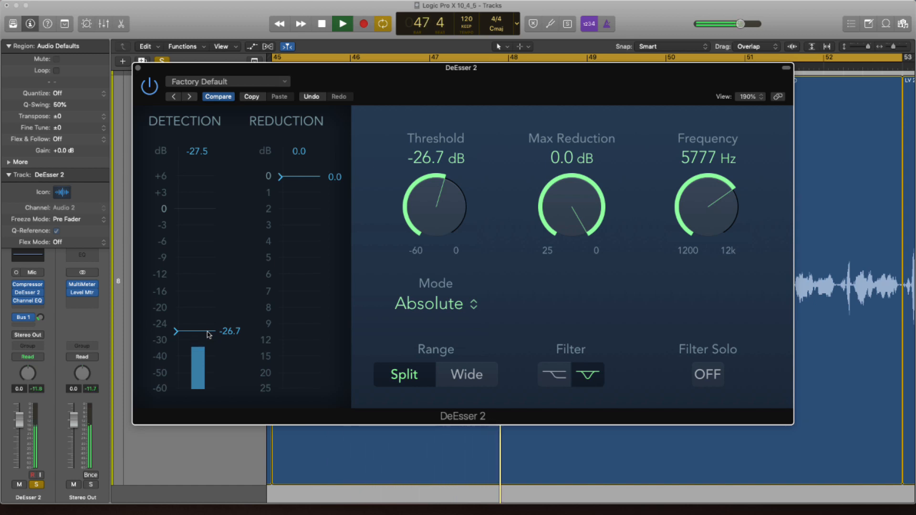
pyautogui.press('space')
pyautogui.moveTo(209, 335); pyautogui.dragTo(208, 353)
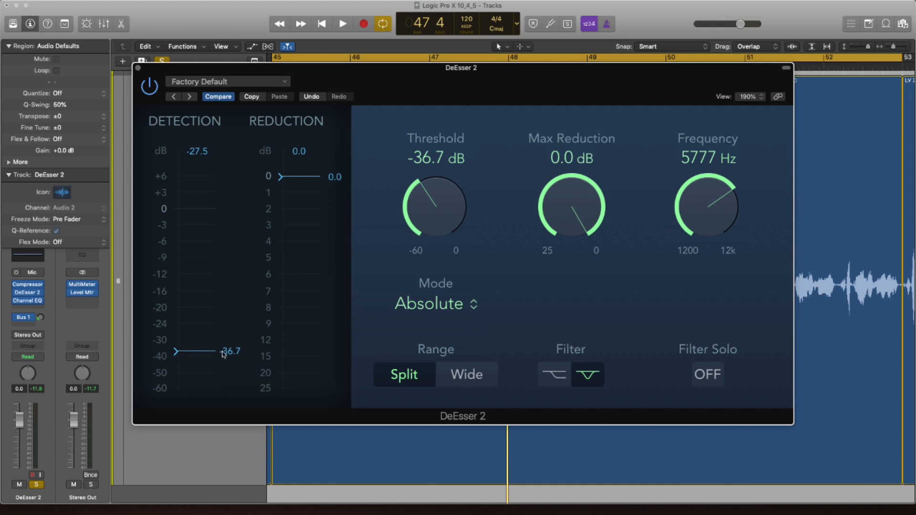
pyautogui.press('space')
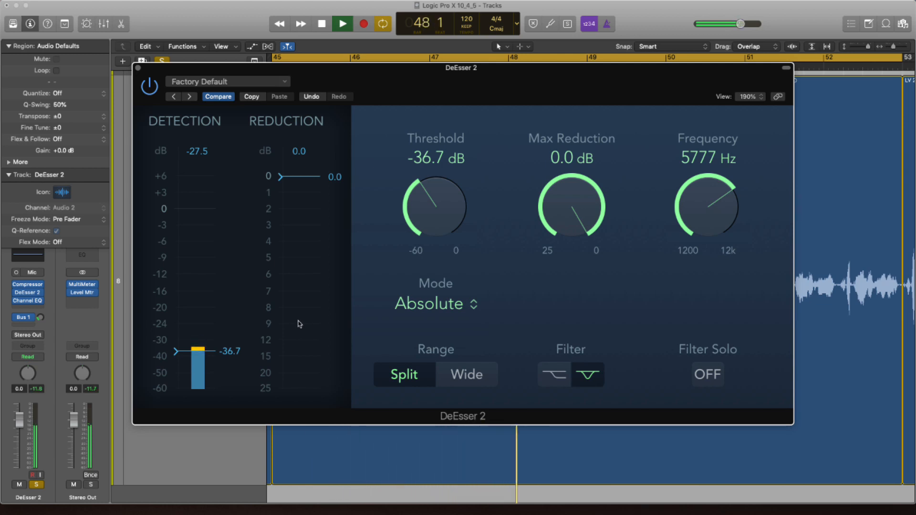
pyautogui.press('space')
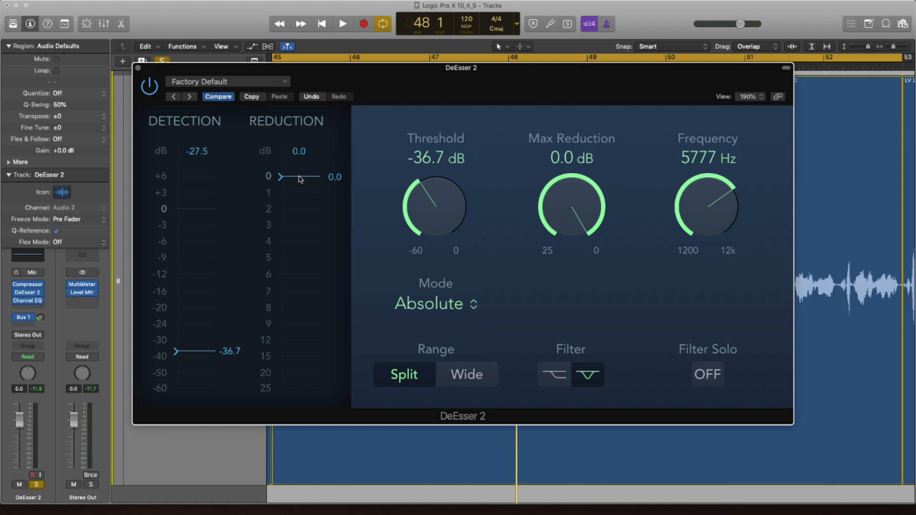
# Step: Set the max reduction to 25.0 dB and the threshold to -42.5 dB, and audition the vocal
pyautogui.moveTo(300, 180); pyautogui.dragTo(302, 421)
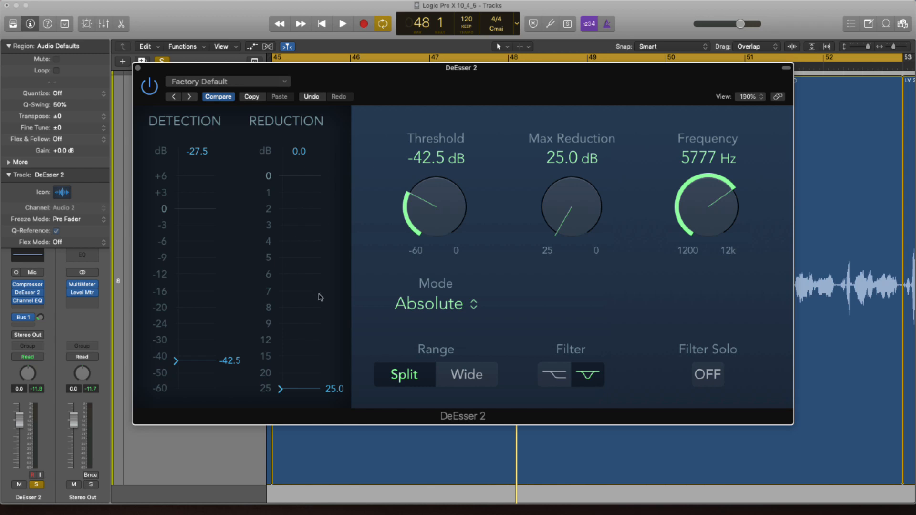
pyautogui.press('space')
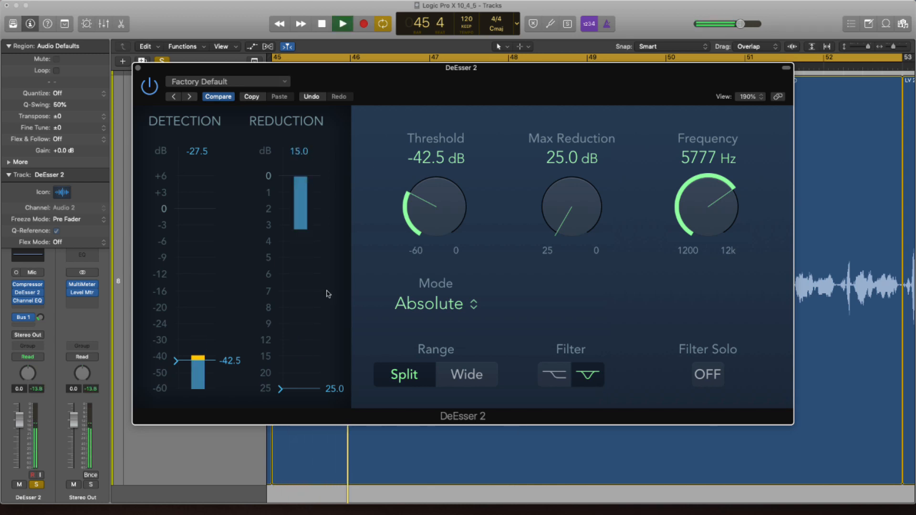
pyautogui.press('space')
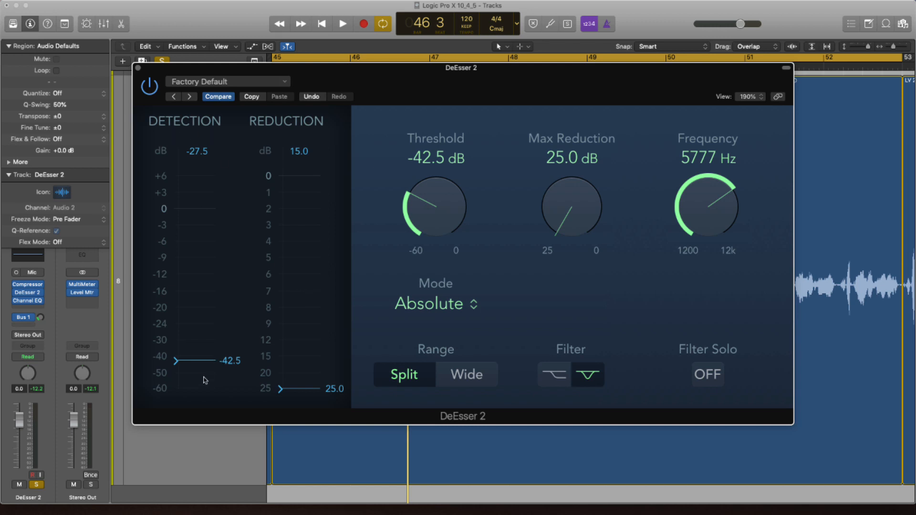
# Step: Lower the threshold to -60.0 dB with the max reduction at 25.0 dB, and play the vocal to hear extreme de-essing
pyautogui.moveTo(199, 364)
pyautogui.mouseDown()
pyautogui.moveTo(198, 305)
pyautogui.moveTo(206, 365)
pyautogui.mouseUp()
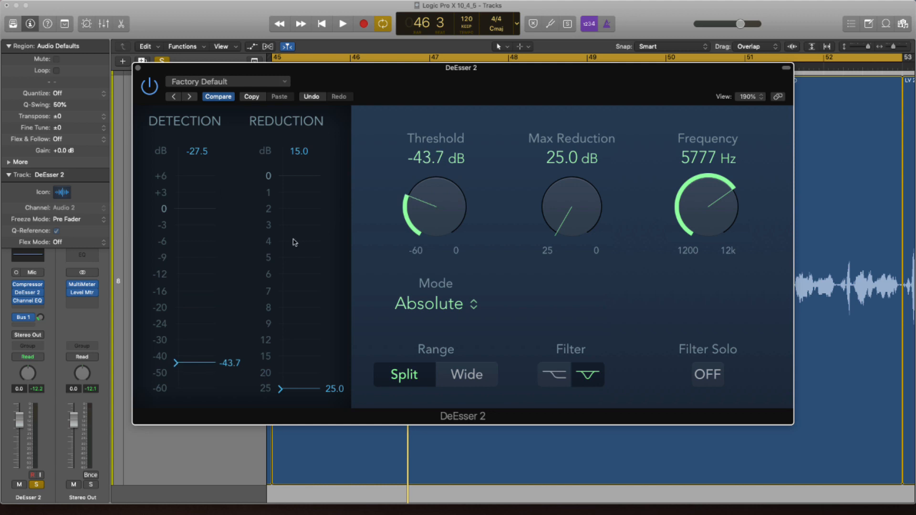
pyautogui.moveTo(296, 313); pyautogui.dragTo(297, 406)
pyautogui.moveTo(573, 209)
pyautogui.mouseDown()
pyautogui.moveTo(579, 84)
pyautogui.moveTo(573, 175)
pyautogui.moveTo(576, 103)
pyautogui.mouseUp()
pyautogui.moveTo(306, 285)
pyautogui.mouseDown()
pyautogui.moveTo(306, 208)
pyautogui.moveTo(306, 312)
pyautogui.moveTo(307, 186)
pyautogui.mouseUp()
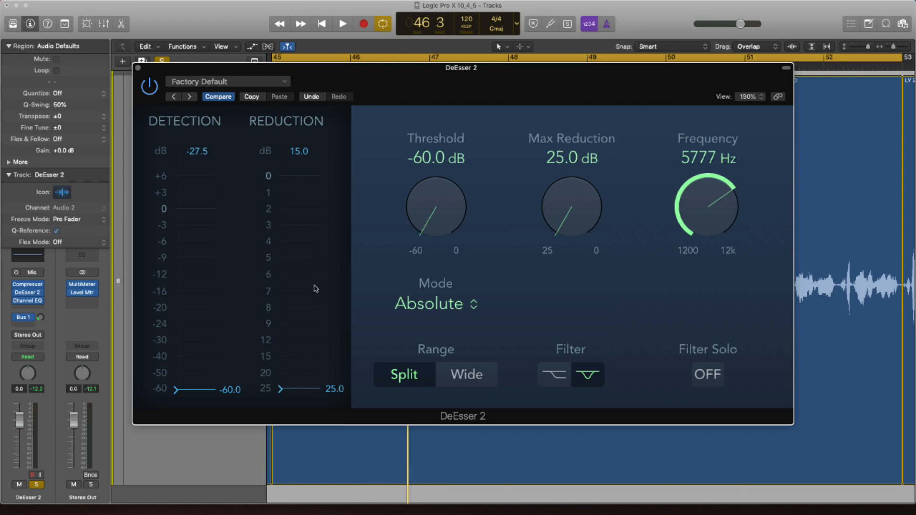
pyautogui.press('space')
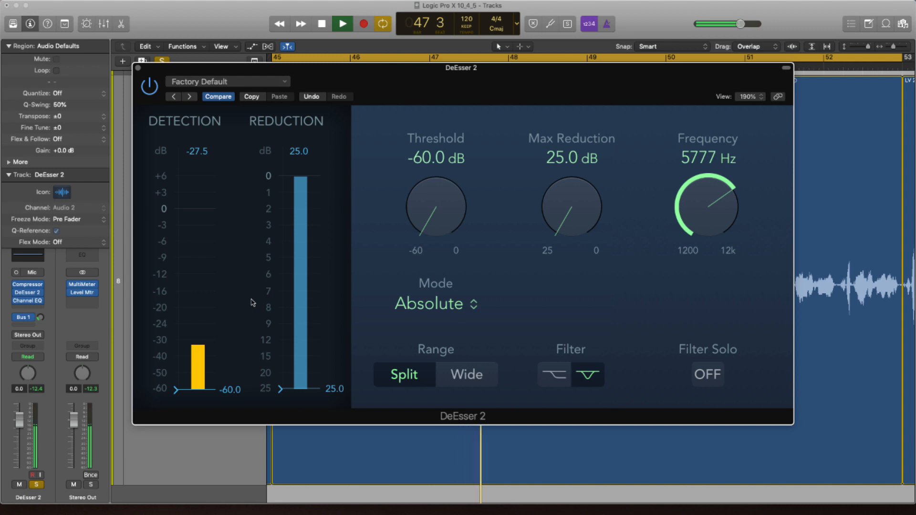
pyautogui.press('space')
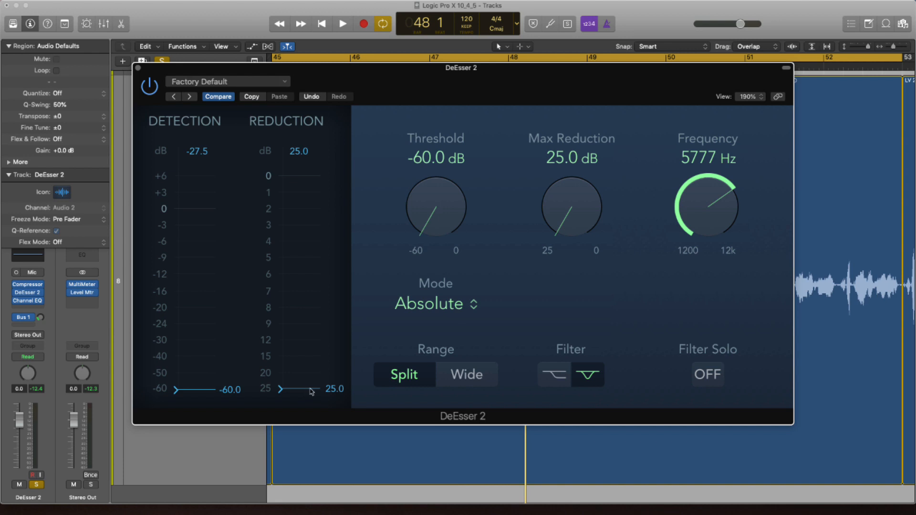
# Step: Limit the max reduction to 5.0 dB, audition the vocal, and adjust the limit to 5.2 dB
pyautogui.moveTo(301, 391); pyautogui.dragTo(325, 261)
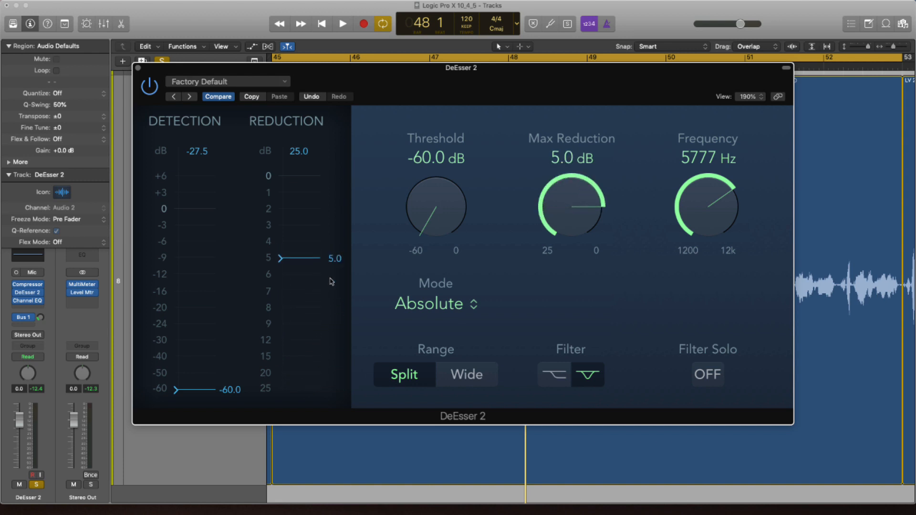
pyautogui.press('space')
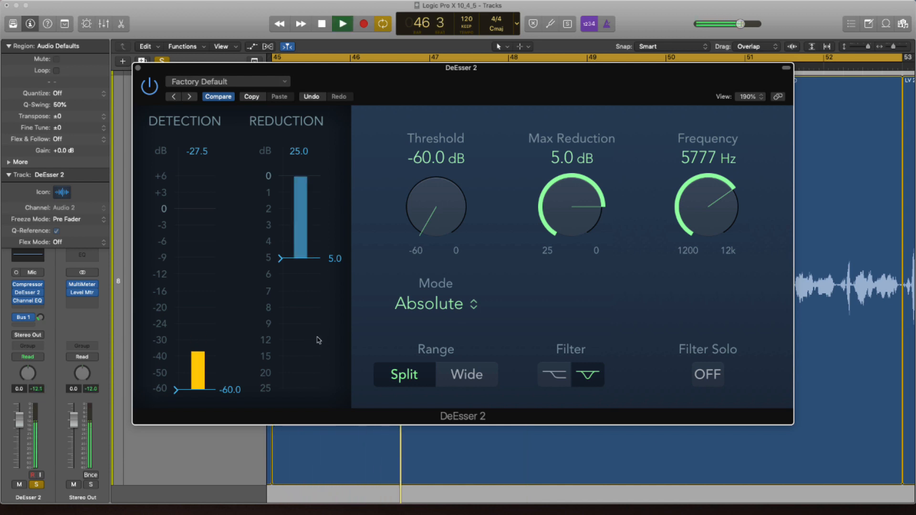
pyautogui.press('space')
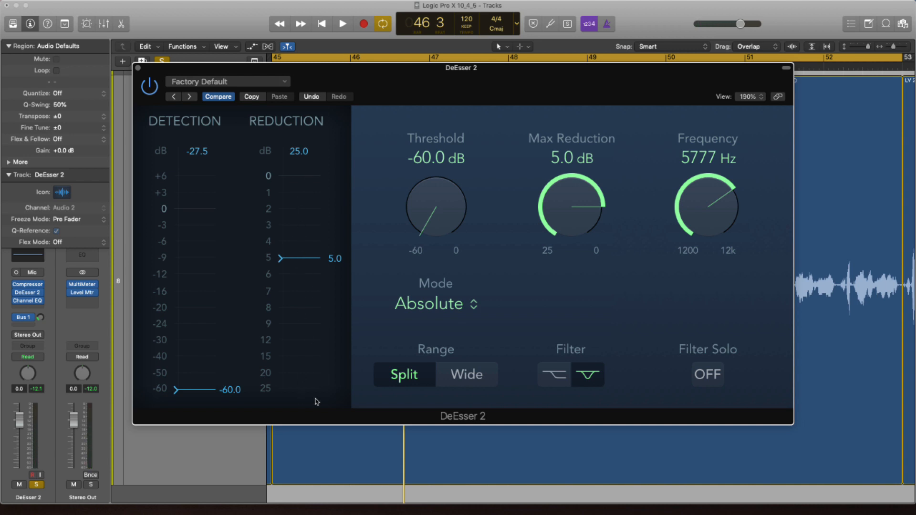
pyautogui.moveTo(292, 260)
pyautogui.mouseDown()
pyautogui.moveTo(302, 190)
pyautogui.moveTo(288, 248)
pyautogui.moveTo(300, 266)
pyautogui.mouseUp()
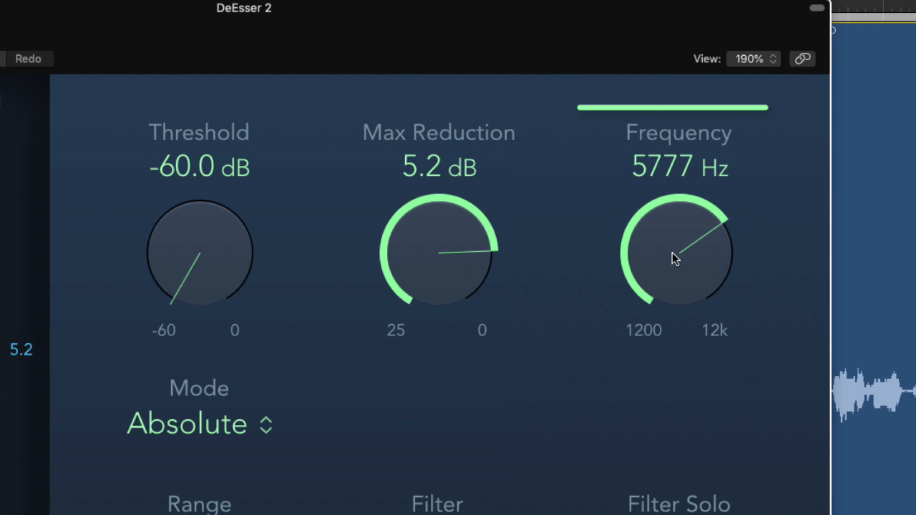
# Step: Sweep the DeEsser's target frequency to 6098 Hz, 7214 Hz and down to 3149 Hz
pyautogui.moveTo(708, 206); pyautogui.dragTo(711, 227)
pyautogui.moveTo(683, 287); pyautogui.dragTo(685, 246)
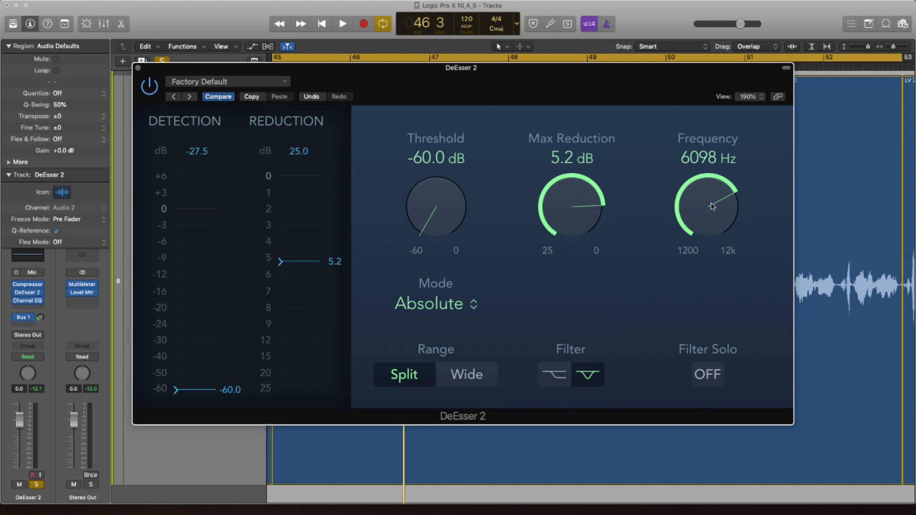
pyautogui.moveTo(712, 207)
pyautogui.mouseDown()
pyautogui.moveTo(722, 172)
pyautogui.moveTo(726, 196)
pyautogui.mouseUp()
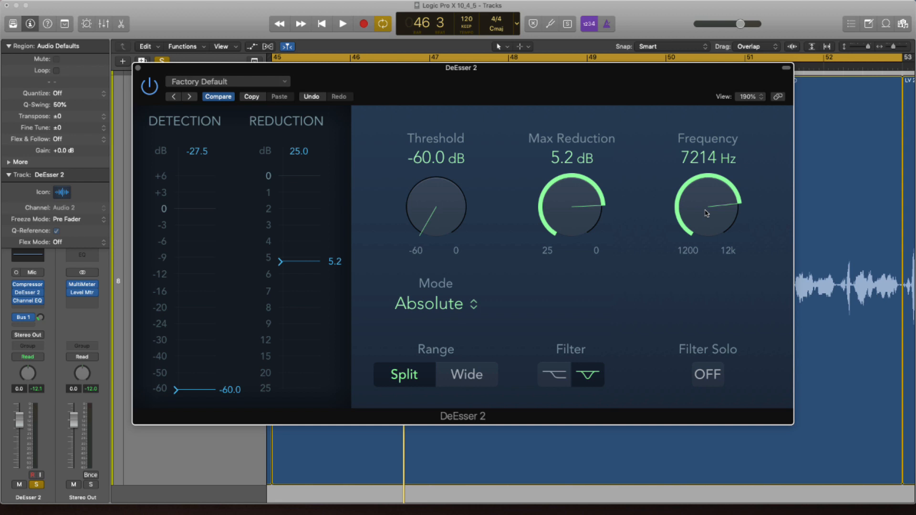
pyautogui.moveTo(707, 213); pyautogui.dragTo(712, 265)
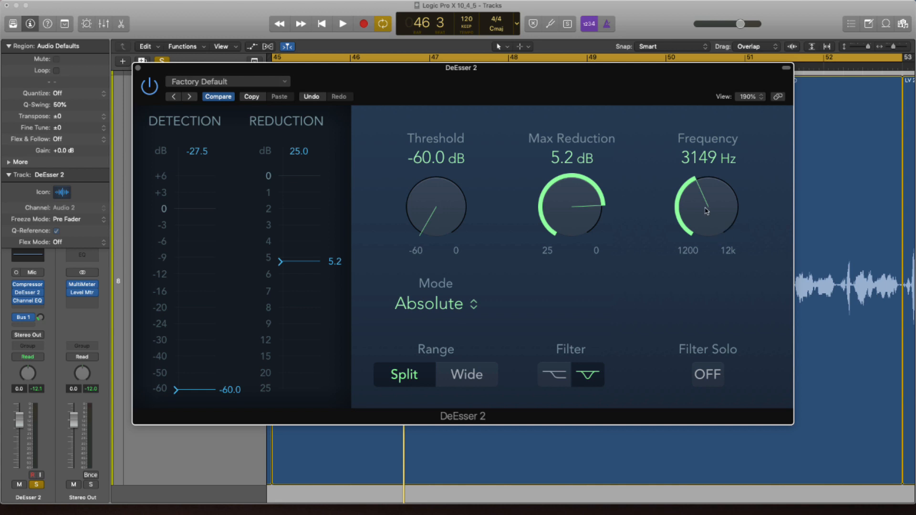
# Step: Set the DeEsser's frequency to 3007 Hz and its max reduction to 3.6 dB, trying 20.5 dB on the way
pyautogui.scroll(-2, 706, 210)
pyautogui.scroll(-2, 724, 199)
pyautogui.scroll(-4, 559, 211)
pyautogui.scroll(3, 562, 208)
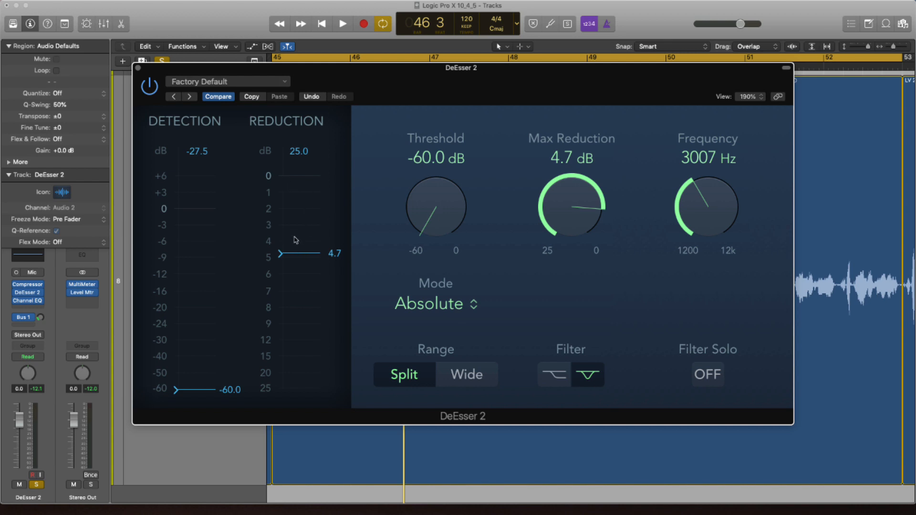
pyautogui.moveTo(304, 253); pyautogui.dragTo(300, 374)
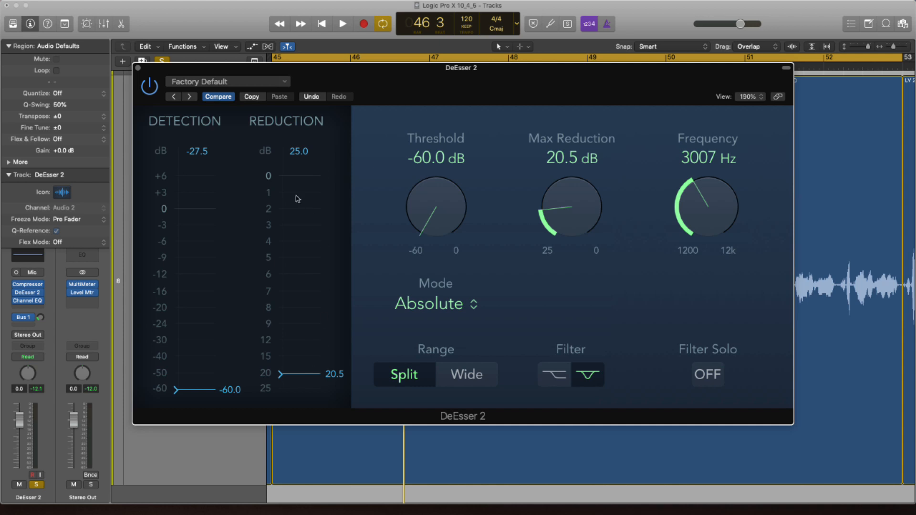
pyautogui.moveTo(300, 375); pyautogui.dragTo(301, 235)
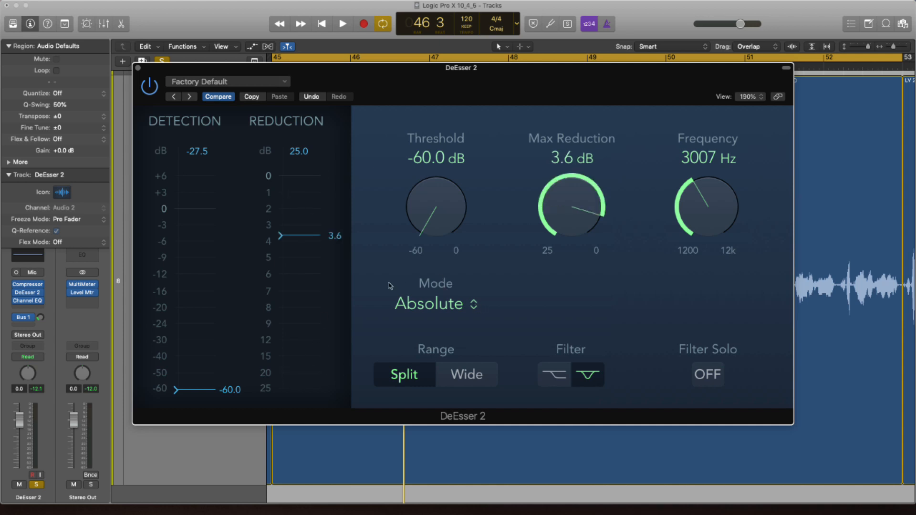
# Step: Check the detection mode options, try the shelving filter shape, and restore the bell-shaped filter with the range on Split
pyautogui.click(473, 306)
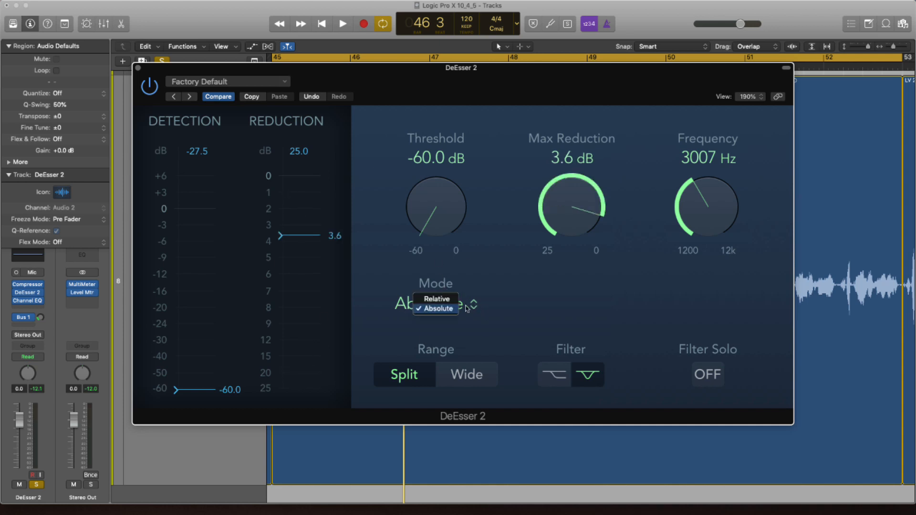
pyautogui.click(408, 382)
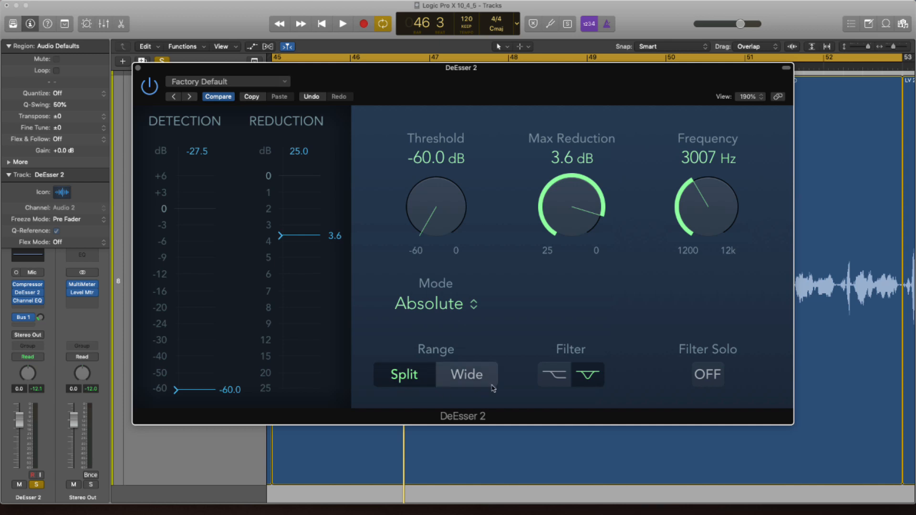
pyautogui.click(557, 379)
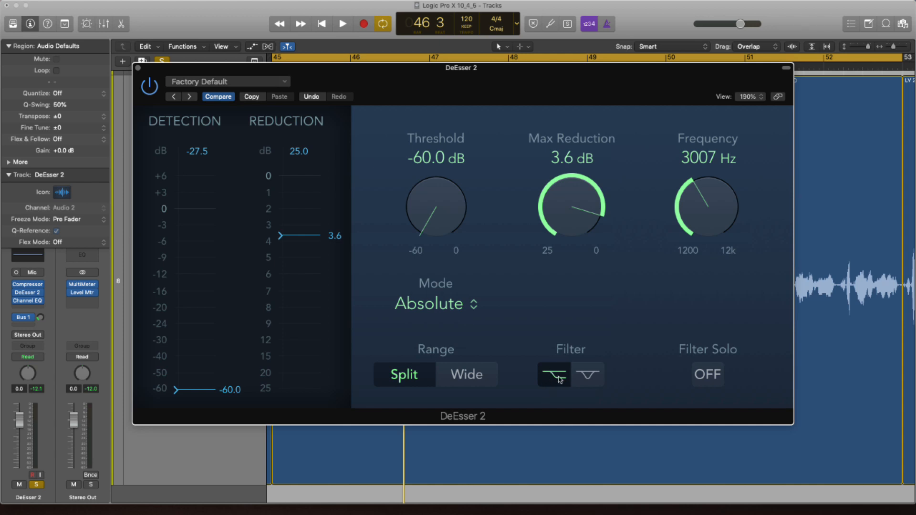
pyautogui.click(594, 379)
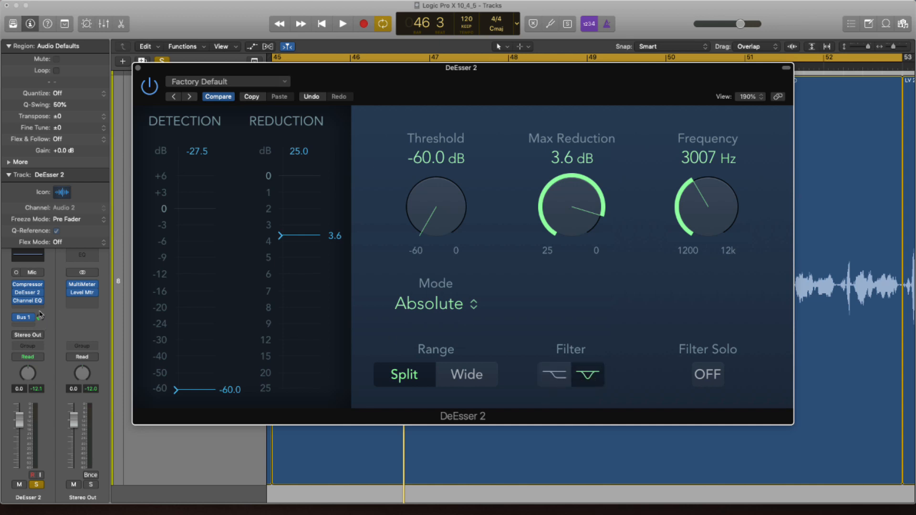
# Step: Open the Channel EQ on the DeEsser 2 track and place its window over the DeEsser
pyautogui.click(28, 300)
pyautogui.moveTo(273, 31); pyautogui.dragTo(520, 70)
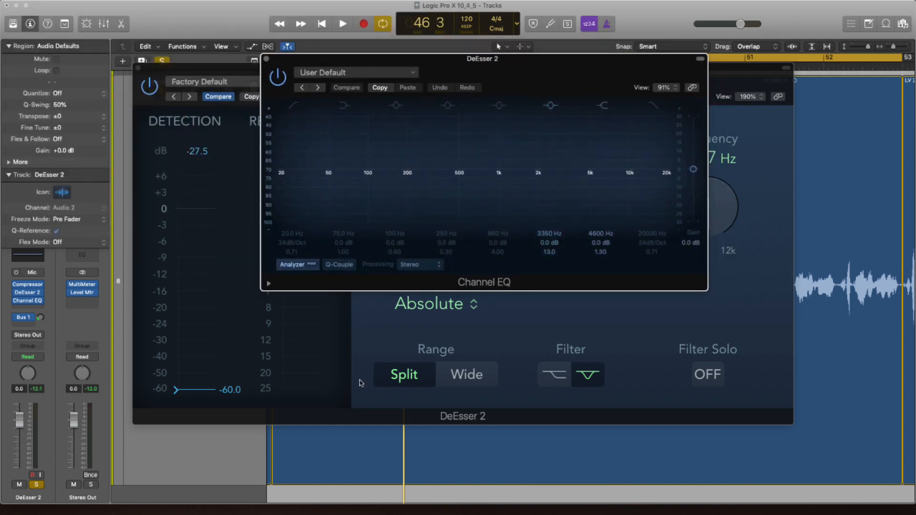
# Step: Set the DeEsser's frequency to 3000 Hz and match it with a Channel EQ bell boost at 3000 Hz, +11.0 dB, Q 20.0
pyautogui.click(726, 236)
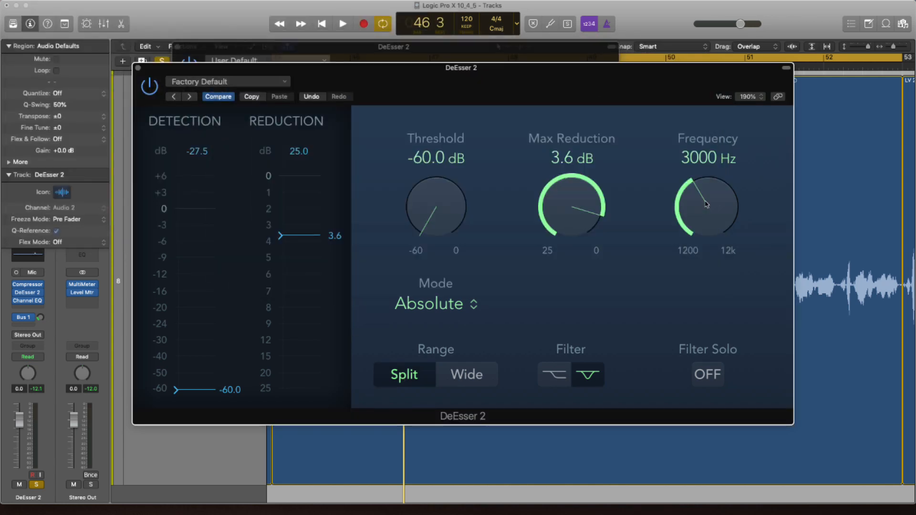
pyautogui.click(533, 45)
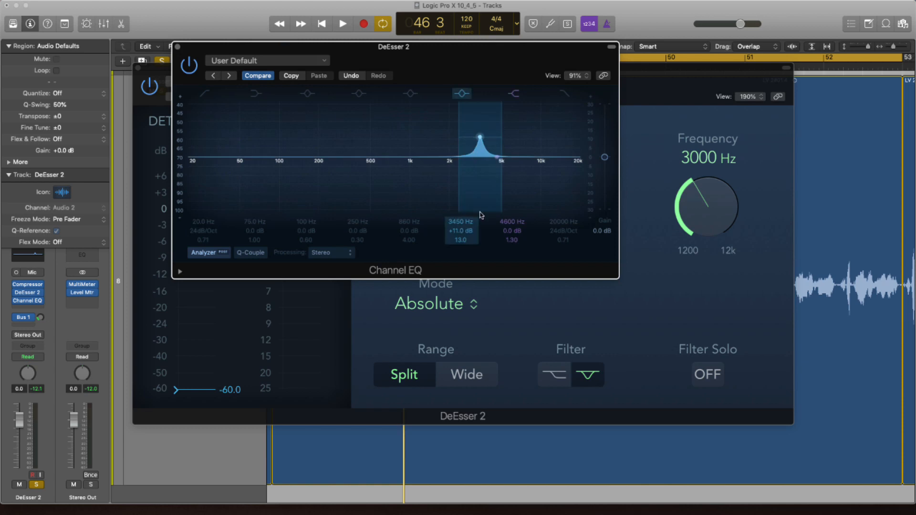
pyautogui.doubleClick(460, 222)
pyautogui.write('3000')
pyautogui.press('Return')
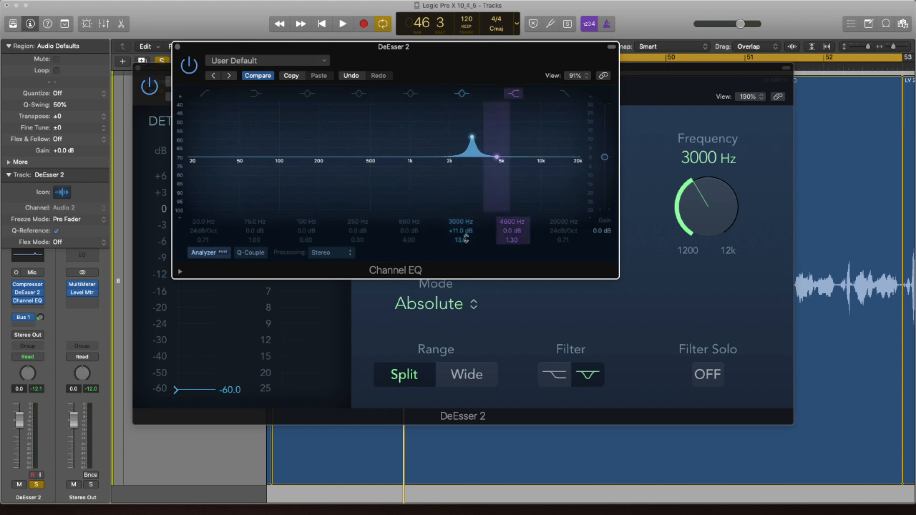
pyautogui.moveTo(460, 240); pyautogui.dragTo(461, 223)
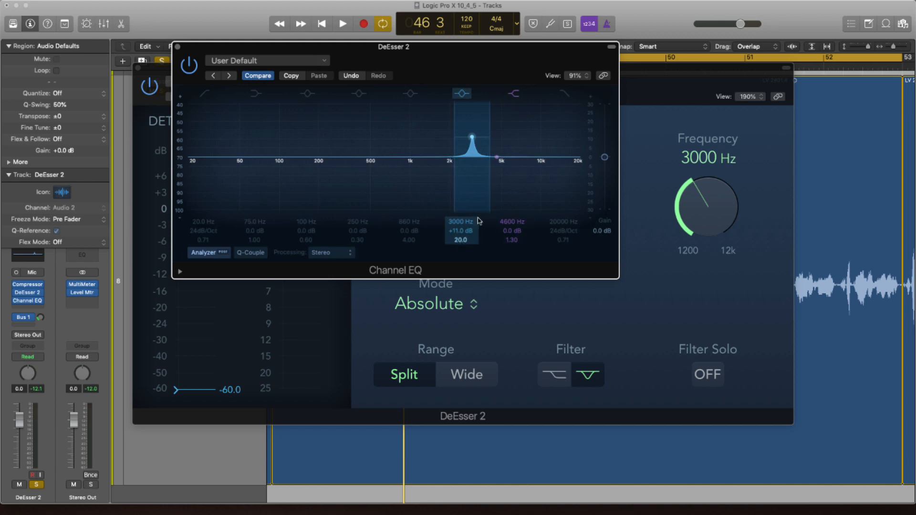
# Step: Turn the EQ bell into a narrow cut at 3050 Hz, trying Q 55.0 with reductions of about -9 and -4 dB, to mimic Split and Wide
pyautogui.moveTo(472, 139)
pyautogui.mouseDown()
pyautogui.moveTo(472, 185)
pyautogui.moveTo(488, 206)
pyautogui.moveTo(491, 176)
pyautogui.moveTo(464, 178)
pyautogui.moveTo(427, 192)
pyautogui.moveTo(427, 228)
pyautogui.moveTo(429, 186)
pyautogui.mouseUp()
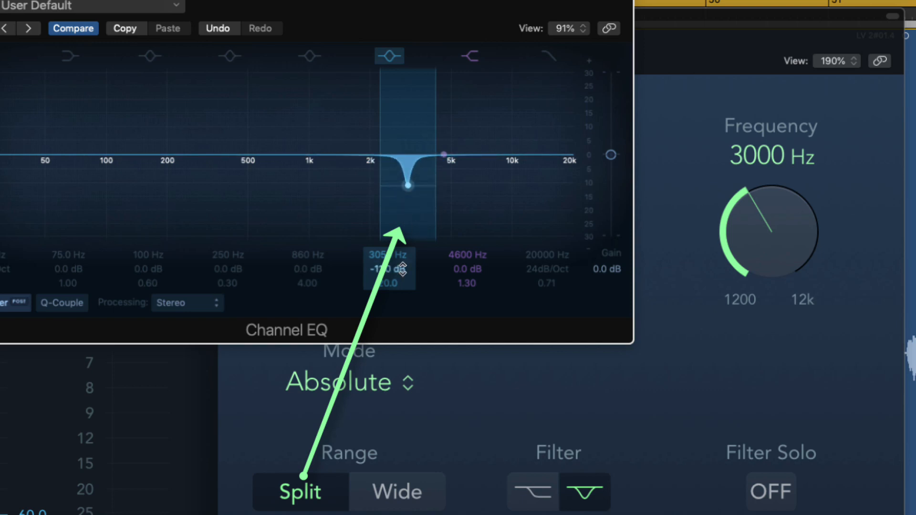
pyautogui.moveTo(388, 284)
pyautogui.mouseDown()
pyautogui.moveTo(388, 255)
pyautogui.moveTo(389, 288)
pyautogui.moveTo(388, 260)
pyautogui.moveTo(388, 284)
pyautogui.moveTo(388, 269)
pyautogui.mouseUp()
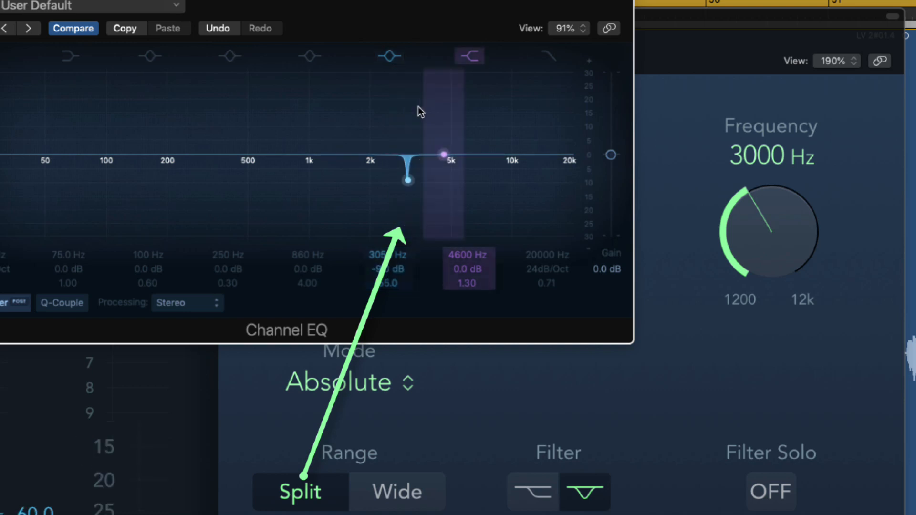
pyautogui.moveTo(494, 202); pyautogui.dragTo(493, 284)
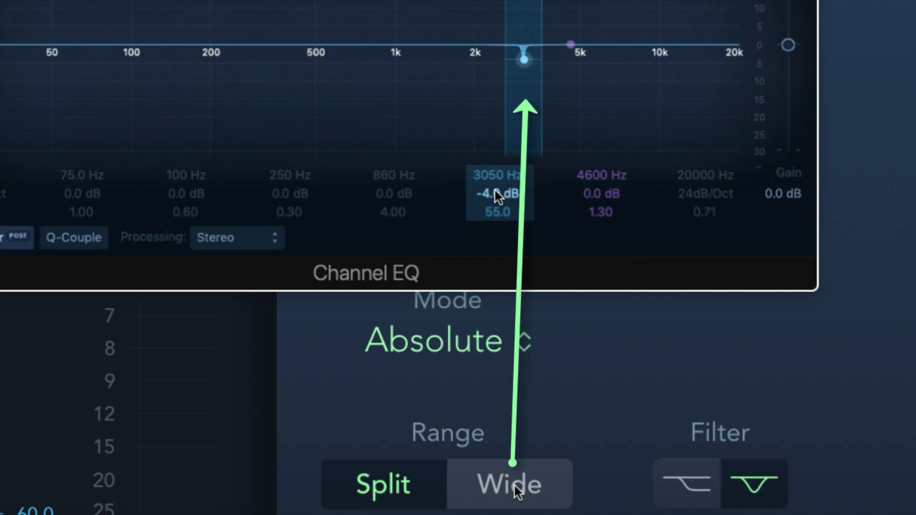
pyautogui.click(515, 488)
pyautogui.moveTo(494, 193); pyautogui.dragTo(499, 222)
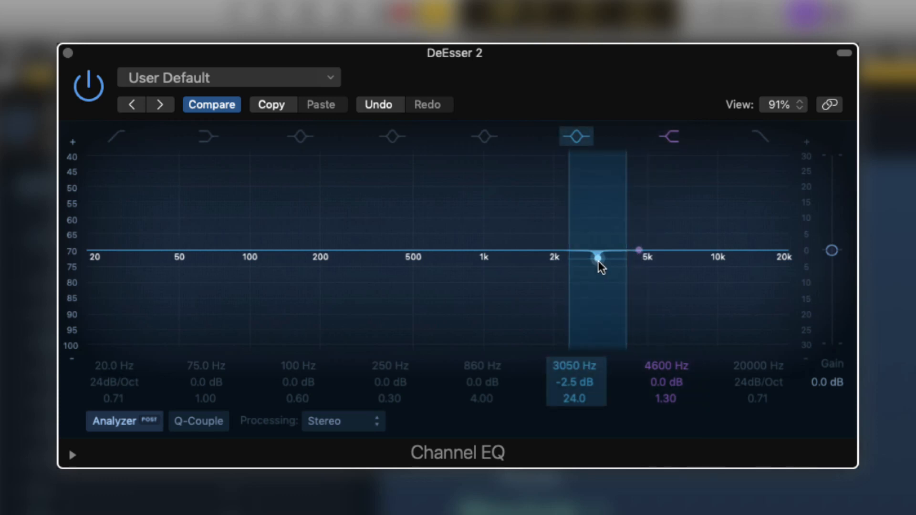
# Step: Boost the EQ bell to +13.5 dB at 3000 Hz and add a second bell boost near 5200 Hz with Q 58.0
pyautogui.moveTo(598, 262); pyautogui.dragTo(597, 193)
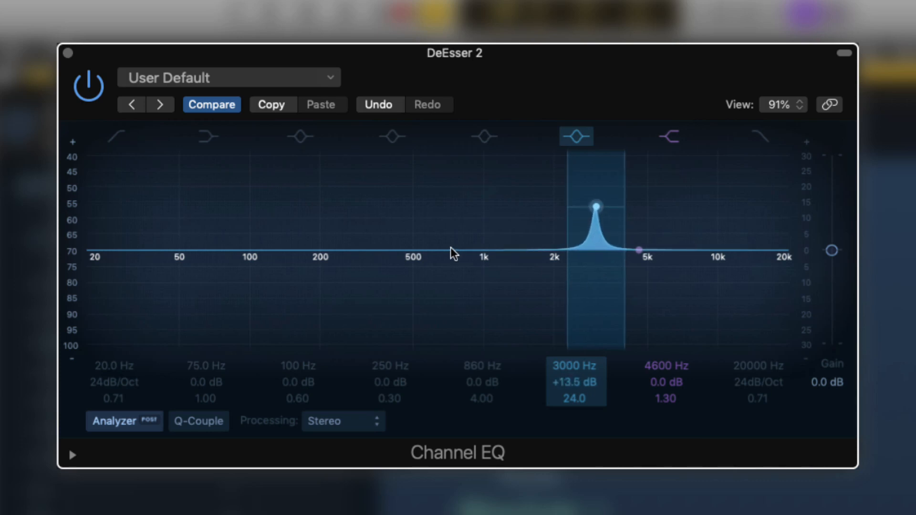
pyautogui.moveTo(468, 250); pyautogui.dragTo(681, 227)
pyautogui.moveTo(495, 399)
pyautogui.mouseDown()
pyautogui.moveTo(491, 377)
pyautogui.moveTo(484, 397)
pyautogui.mouseUp()
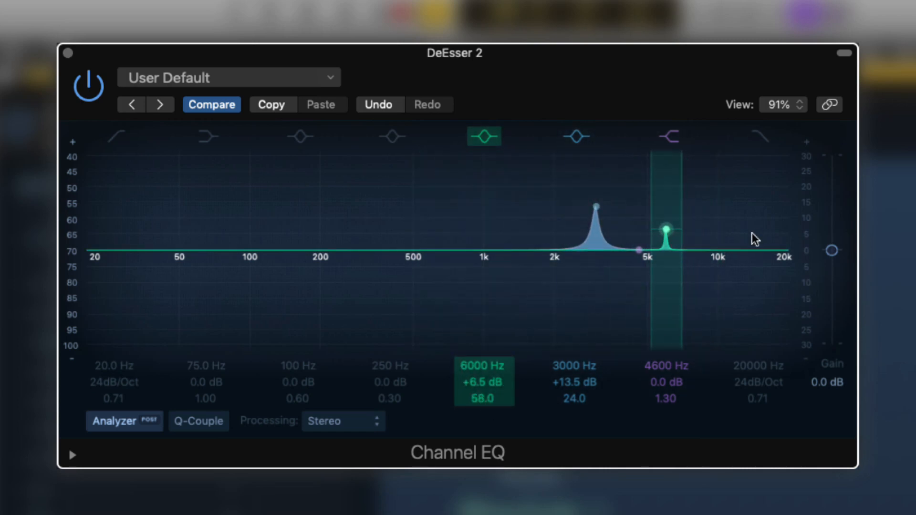
pyautogui.moveTo(666, 231); pyautogui.dragTo(651, 193)
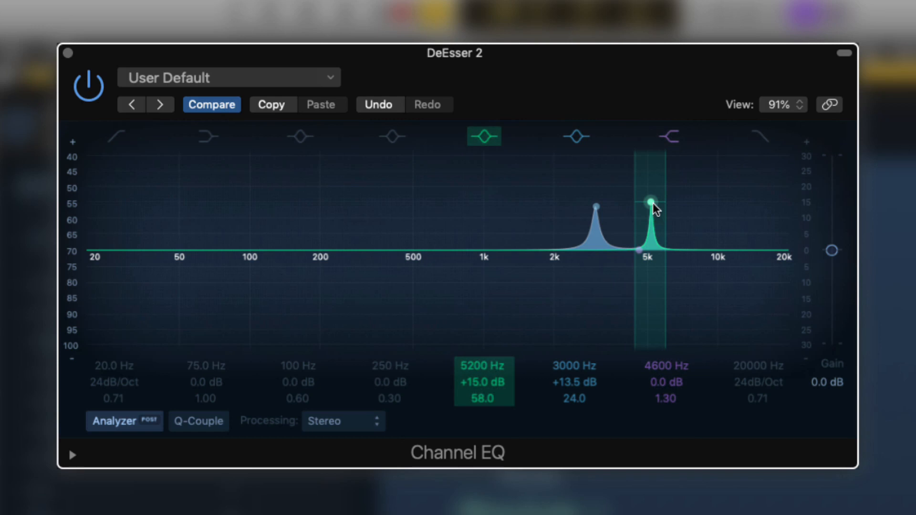
pyautogui.moveTo(651, 202)
pyautogui.mouseDown()
pyautogui.moveTo(652, 228)
pyautogui.moveTo(653, 210)
pyautogui.mouseUp()
# Step: Pull both EQ bells down into cuts of -14.5 dB at 3000 Hz and -7.5 dB at 5200 Hz
pyautogui.moveTo(595, 206); pyautogui.dragTo(594, 326)
pyautogui.moveTo(653, 209); pyautogui.dragTo(654, 294)
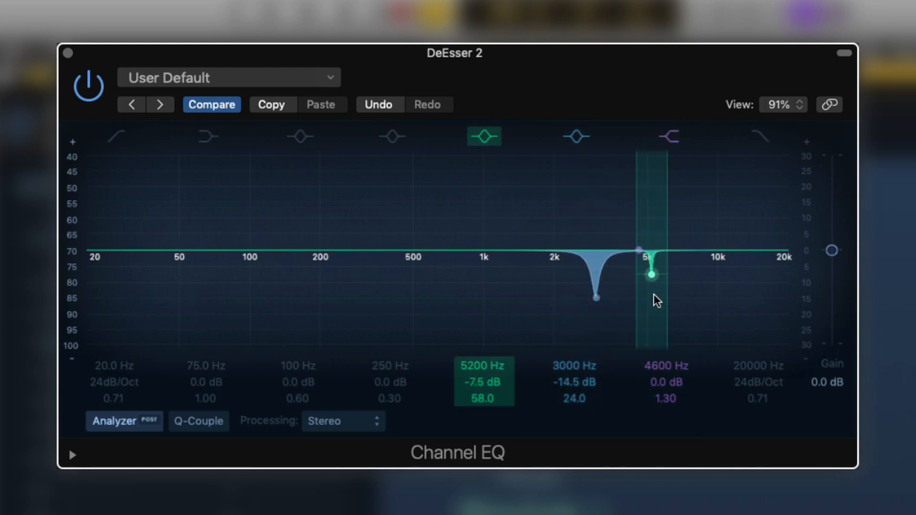
pyautogui.click(594, 291)
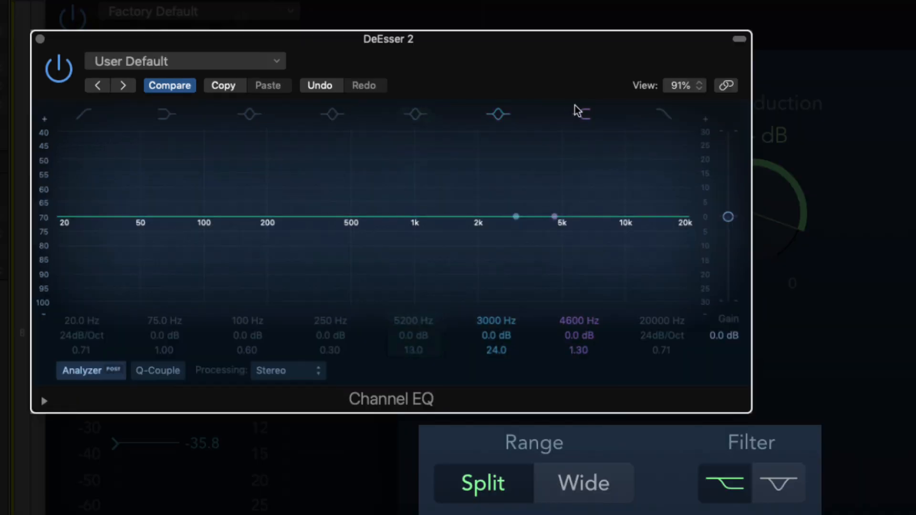
# Step: Shape the EQ's high shelf into a -13.5 dB cut at 3000 Hz and sweep it through 2850, 3700 and 2450 Hz
pyautogui.moveTo(557, 220); pyautogui.dragTo(516, 295)
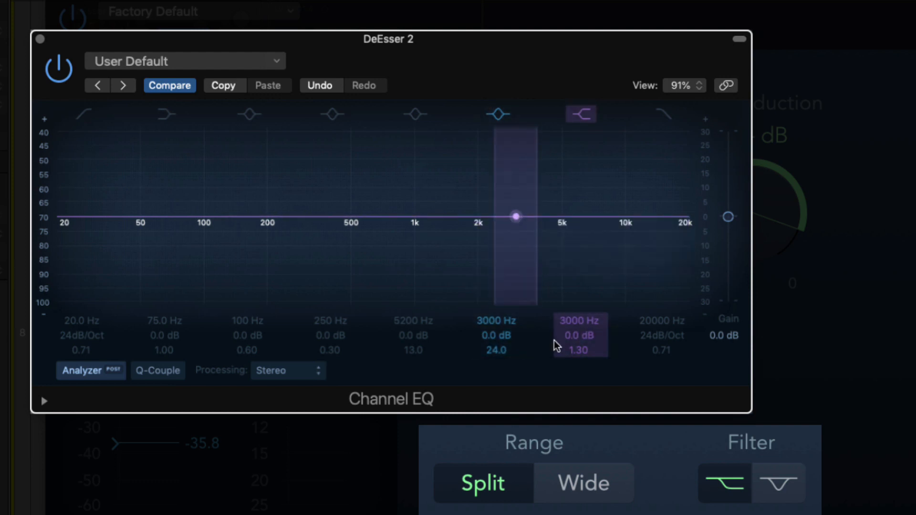
pyautogui.moveTo(516, 218); pyautogui.dragTo(520, 274)
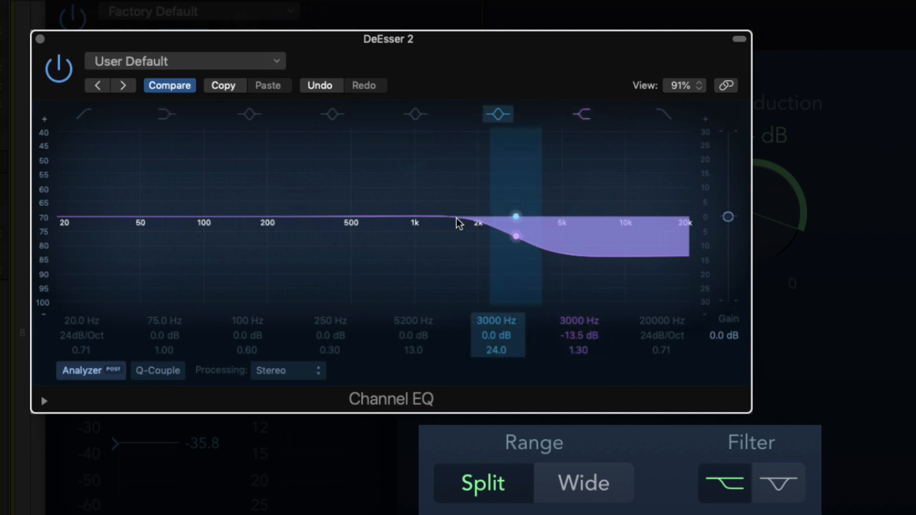
pyautogui.moveTo(539, 239)
pyautogui.mouseDown()
pyautogui.moveTo(522, 211)
pyautogui.moveTo(512, 238)
pyautogui.moveTo(529, 240)
pyautogui.moveTo(511, 239)
pyautogui.mouseUp()
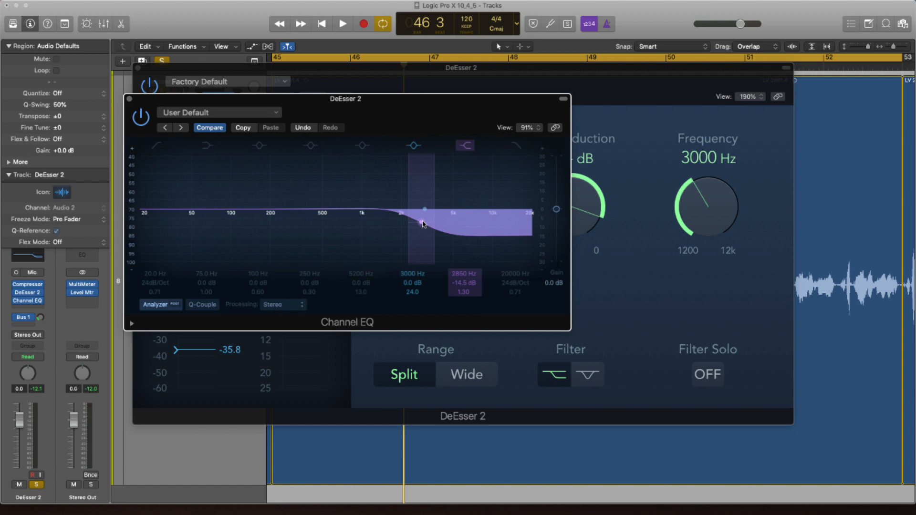
pyautogui.moveTo(422, 224); pyautogui.dragTo(437, 223)
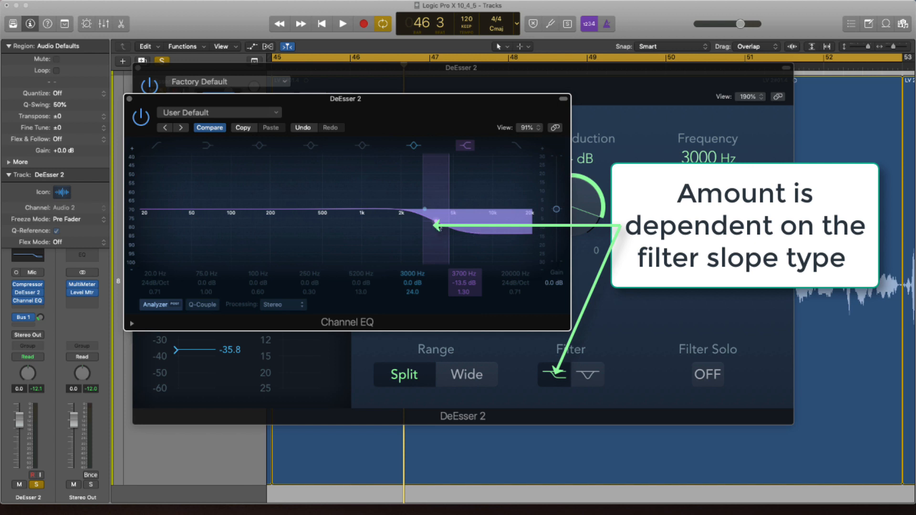
pyautogui.moveTo(436, 224); pyautogui.dragTo(421, 220)
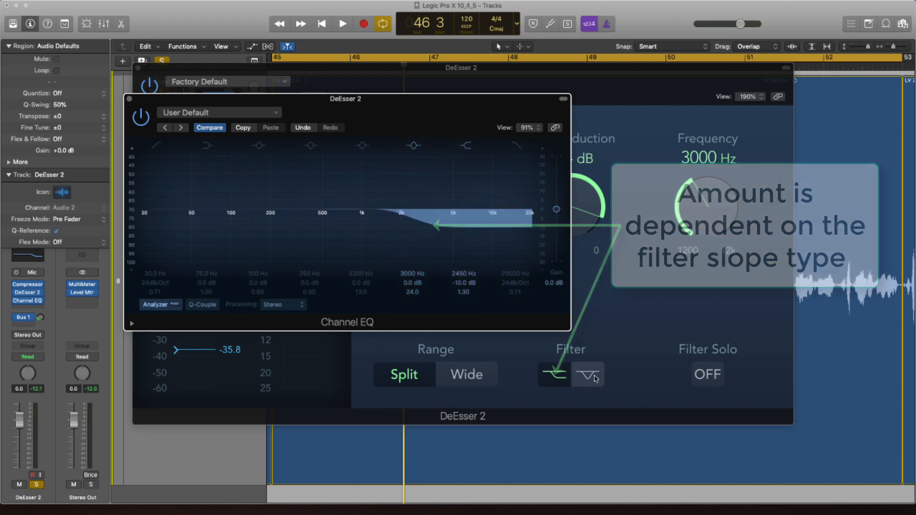
# Step: Set the high shelf's cut to -6.5 dB at 3000 Hz and widen its slope to Q 0.10
pyautogui.moveTo(413, 218); pyautogui.dragTo(426, 210)
pyautogui.moveTo(514, 208); pyautogui.dragTo(514, 204)
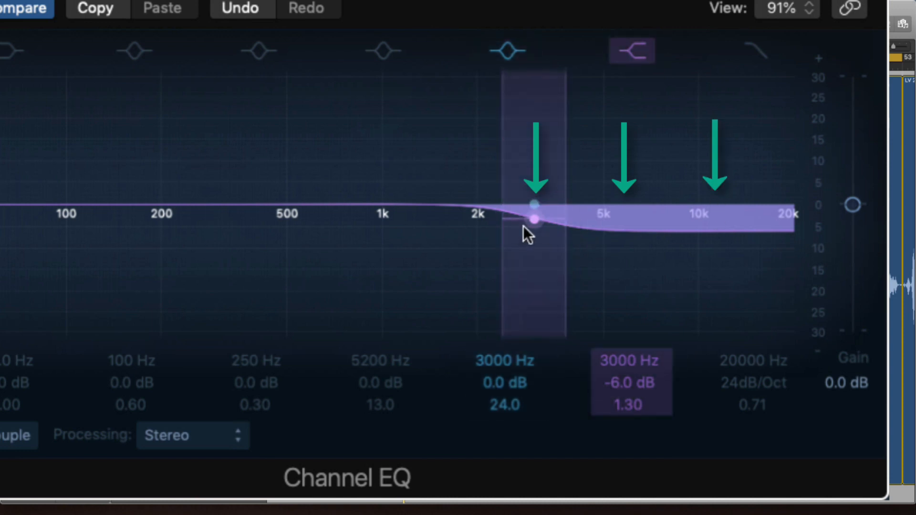
pyautogui.moveTo(531, 219)
pyautogui.mouseDown()
pyautogui.moveTo(535, 202)
pyautogui.moveTo(539, 231)
pyautogui.moveTo(538, 194)
pyautogui.moveTo(539, 283)
pyautogui.mouseUp()
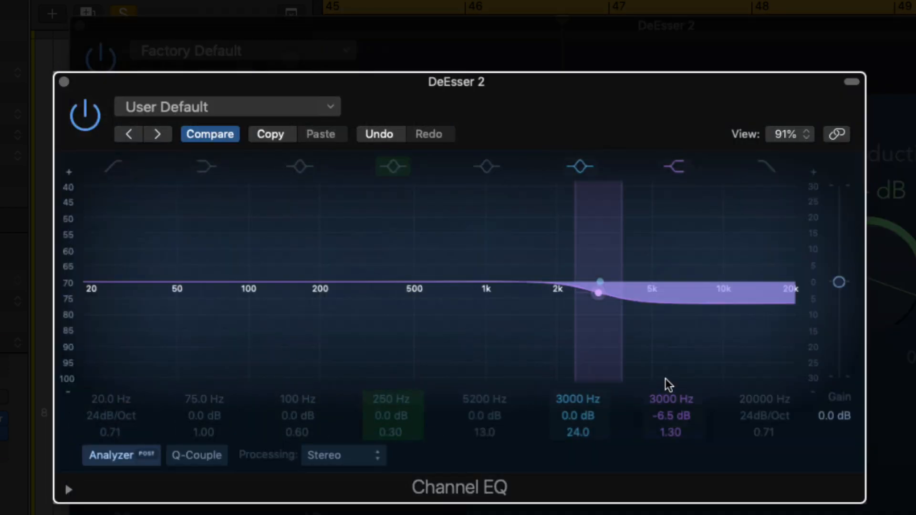
pyautogui.moveTo(665, 432); pyautogui.dragTo(665, 472)
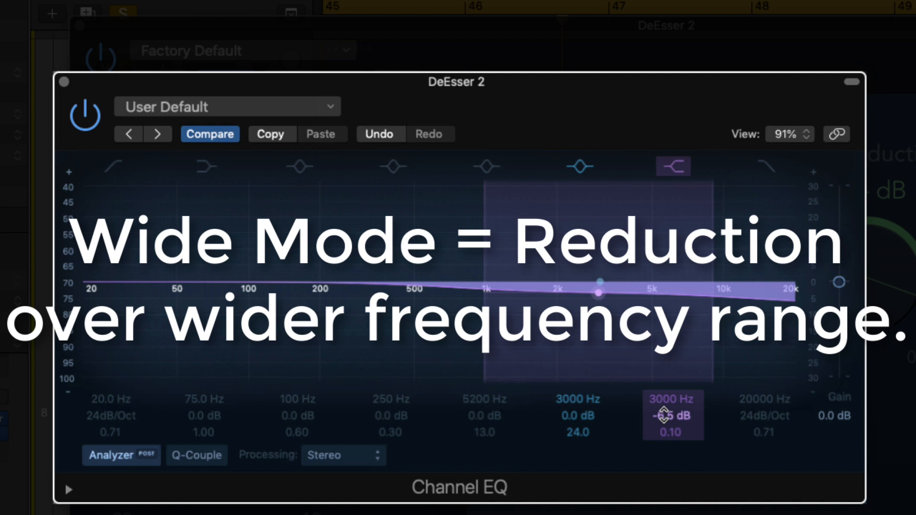
pyautogui.moveTo(663, 415)
pyautogui.mouseDown()
pyautogui.moveTo(663, 437)
pyautogui.moveTo(662, 415)
pyautogui.mouseUp()
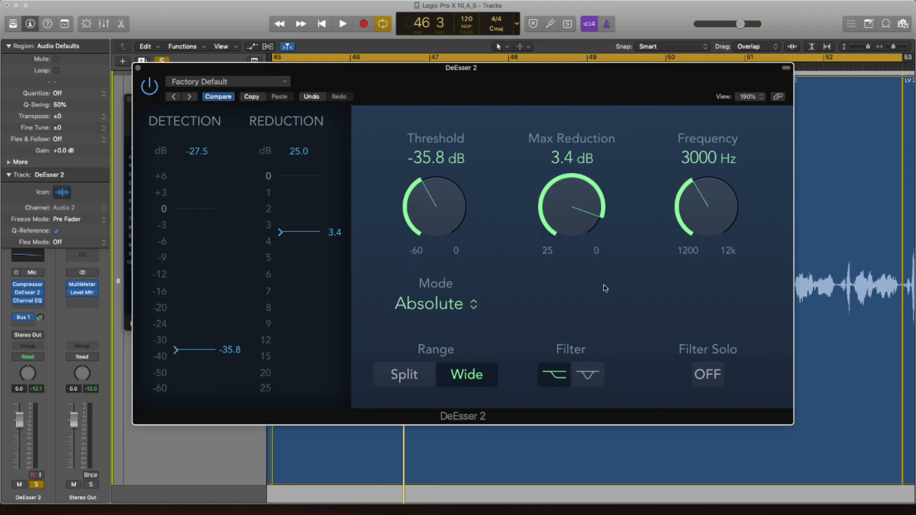
# Step: Raise the vocal track DeEsser's threshold to -10.2 dB
pyautogui.moveTo(425, 209); pyautogui.dragTo(442, 151)
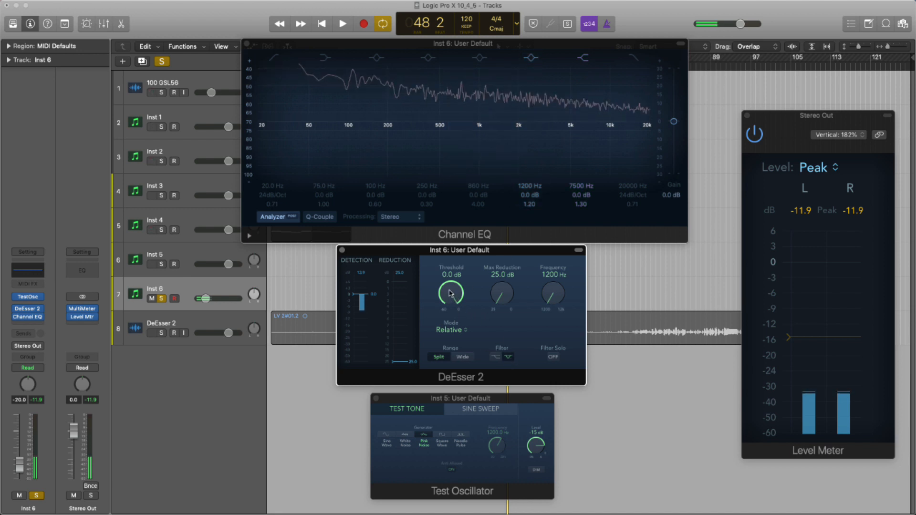
# Step: Lower the Inst 6 DeEsser's threshold to -55.8 dB and narrow the 1200 Hz bell in its Channel EQ to Q 22.0
pyautogui.moveTo(452, 292); pyautogui.dragTo(458, 420)
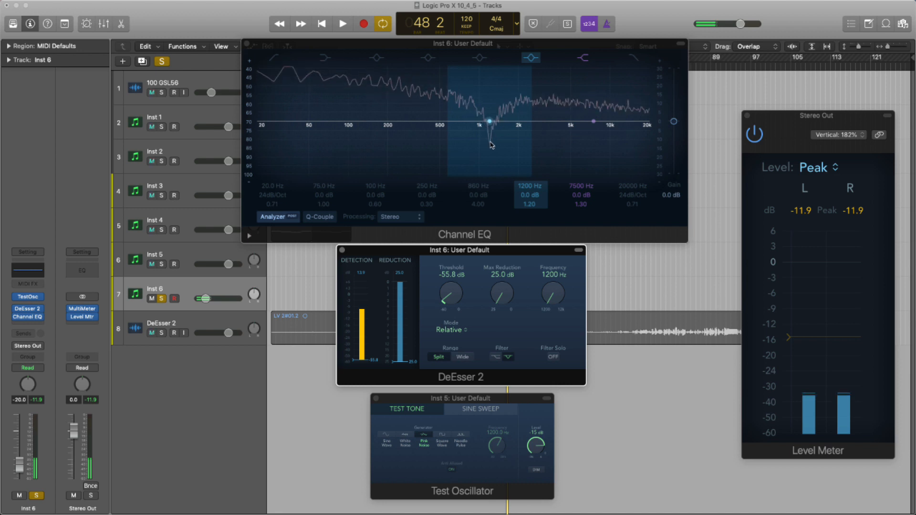
pyautogui.moveTo(492, 145); pyautogui.dragTo(506, 198)
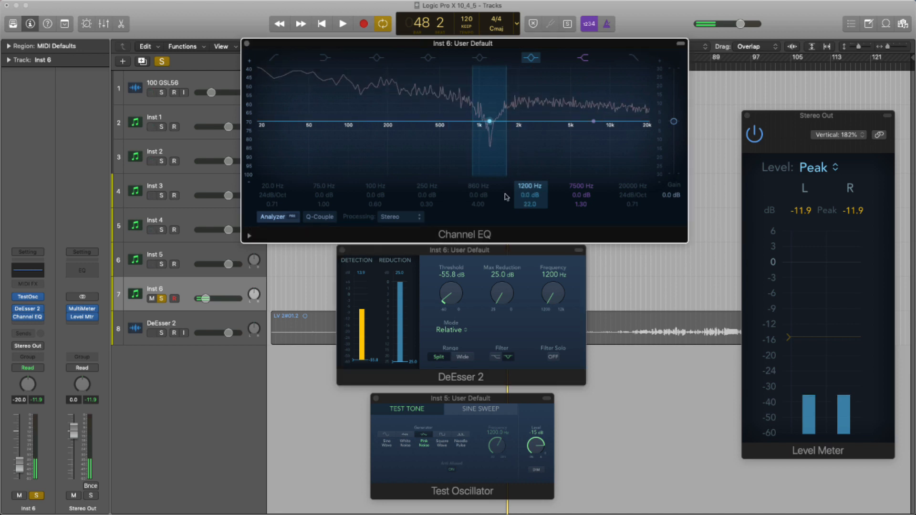
# Step: Switch the Inst 6 DeEsser to the shelving filter and examine the analyzer curve around 1200 Hz
pyautogui.click(496, 356)
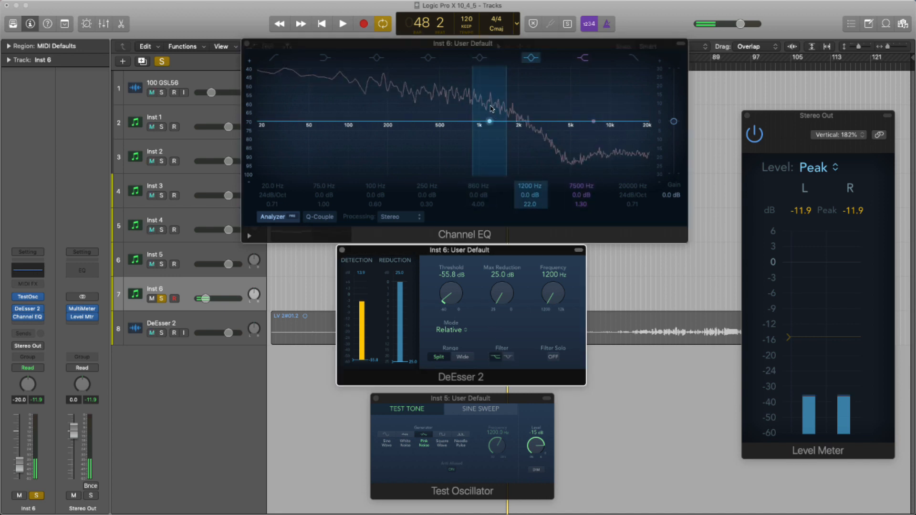
pyautogui.click(495, 121)
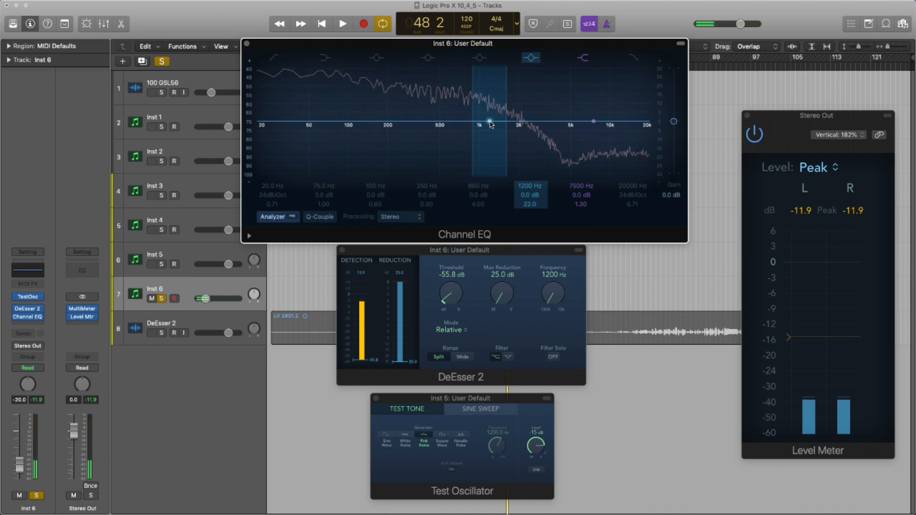
pyautogui.click(556, 296)
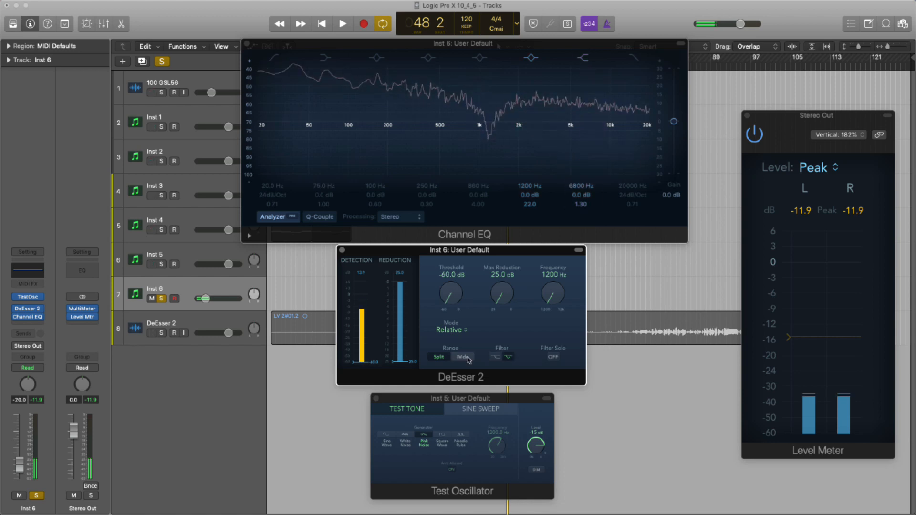
# Step: Set the Inst 6 DeEsser's range to Wide and compare the bell and shelving filter shapes
pyautogui.click(463, 357)
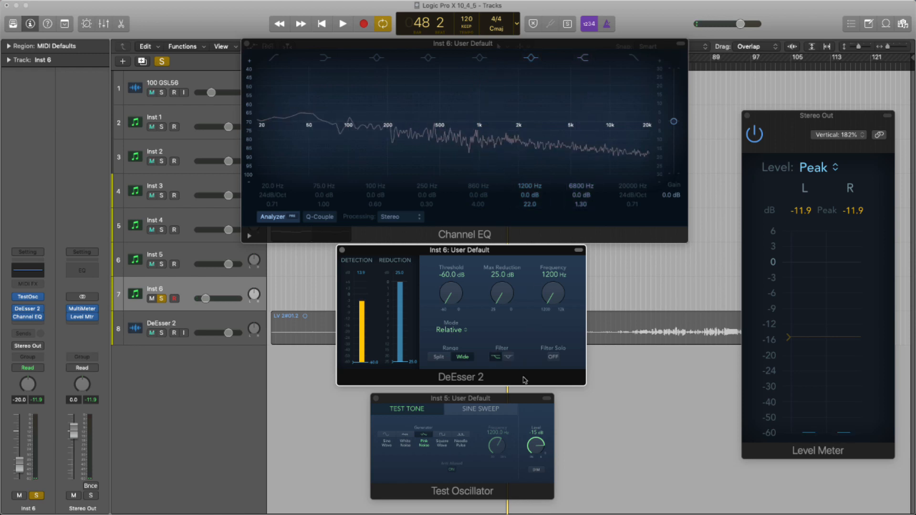
pyautogui.click(462, 359)
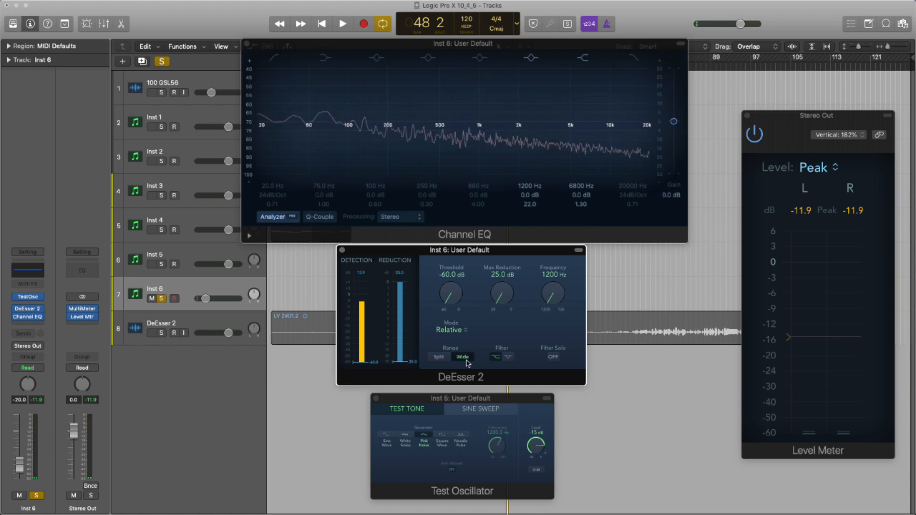
pyautogui.click(507, 359)
pyautogui.click(499, 359)
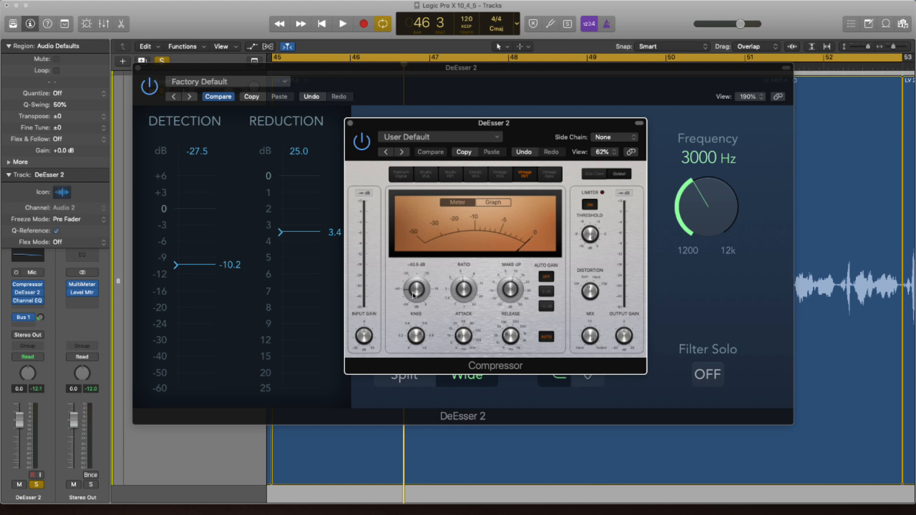
# Step: Close the Compressor window and turn on Filter Solo in the vocal track's DeEsser
pyautogui.click(350, 124)
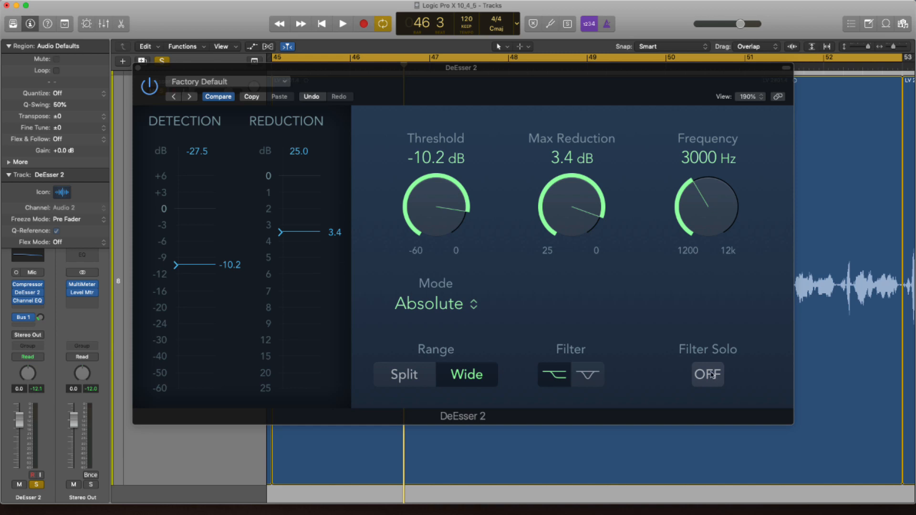
pyautogui.click(706, 381)
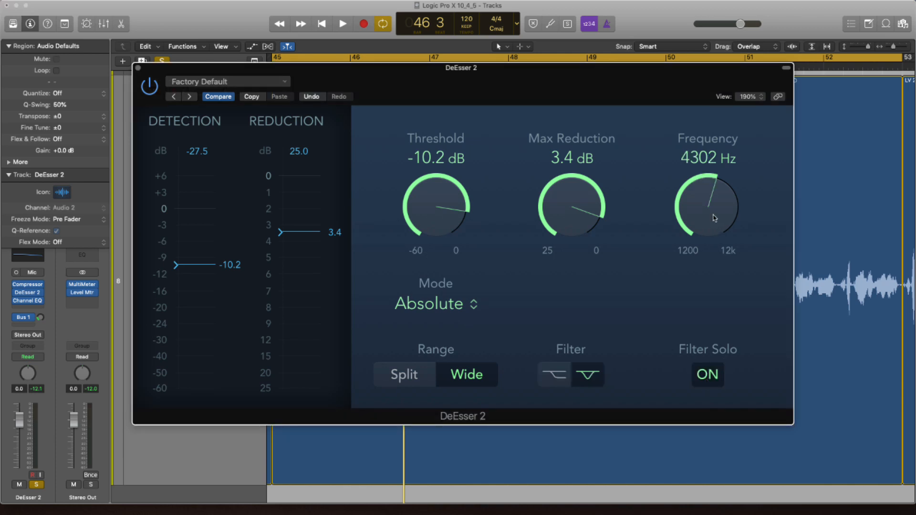
# Step: Lower the vocal DeEsser's frequency to 1200 Hz with Filter Solo on, and sweep the Inst 6 DeEsser's frequency upward
pyautogui.moveTo(715, 218); pyautogui.dragTo(711, 236)
pyautogui.moveTo(709, 203); pyautogui.dragTo(711, 258)
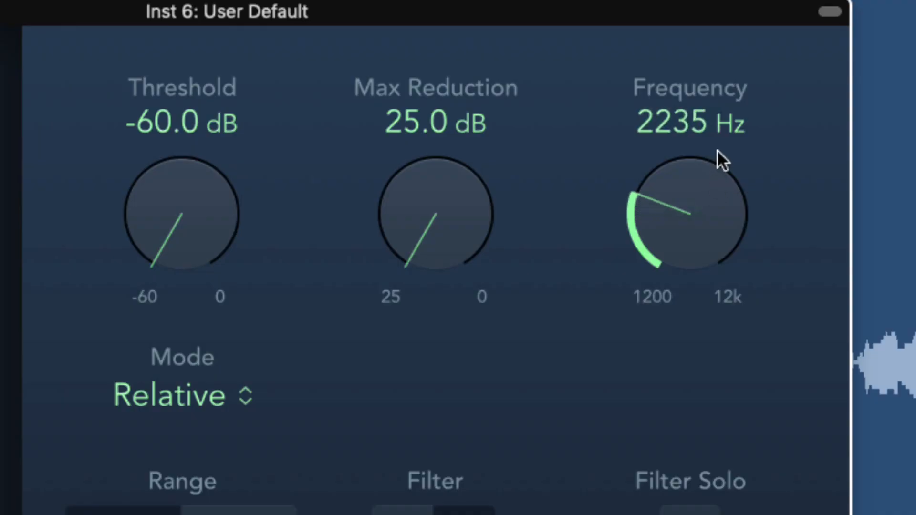
pyautogui.moveTo(721, 177); pyautogui.dragTo(731, 114)
pyautogui.moveTo(731, 42); pyautogui.dragTo(748, 0)
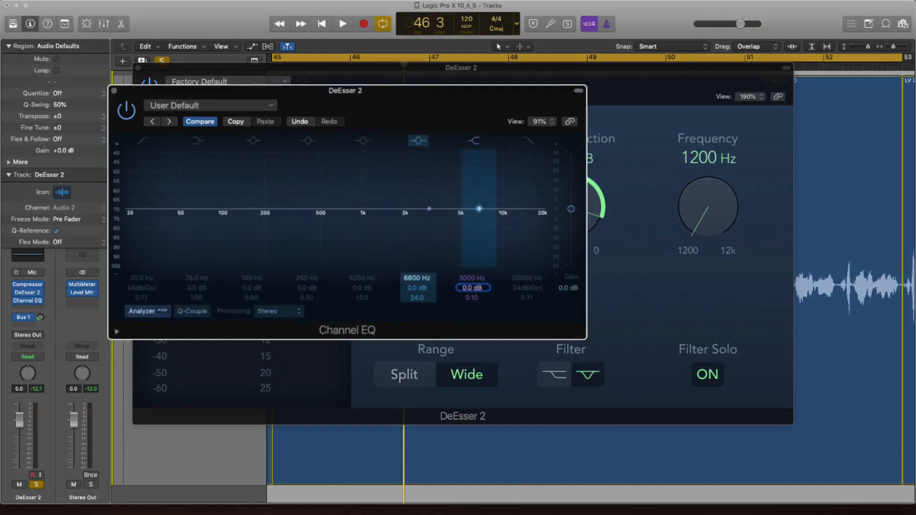
# Step: Lower the frequency of the narrow peak band in the vocal track's Channel EQ to 5900 Hz
pyautogui.moveTo(417, 278); pyautogui.dragTo(417, 286)
pyautogui.moveTo(471, 329); pyautogui.dragTo(471, 323)
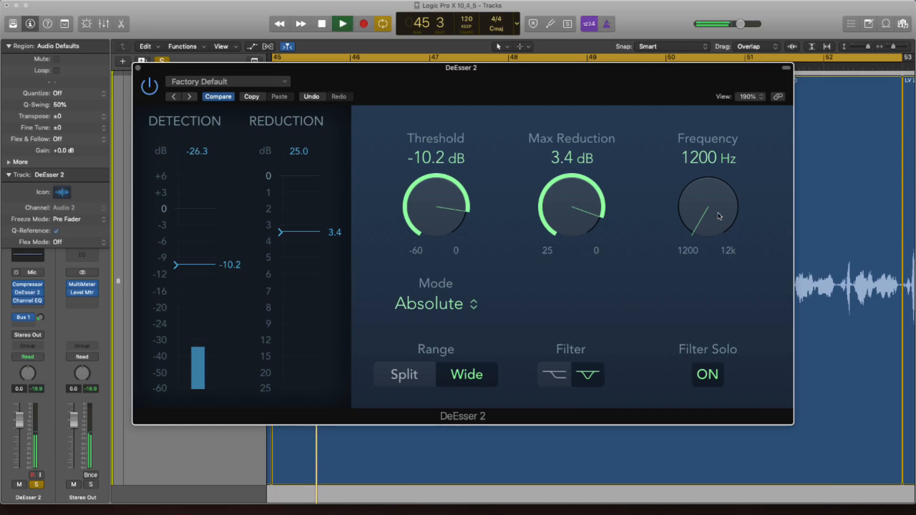
# Step: Raise the vocal DeEsser's frequency to 3060 Hz and audition the soloed filter band
pyautogui.moveTo(712, 211)
pyautogui.mouseDown()
pyautogui.moveTo(723, 187)
pyautogui.moveTo(718, 158)
pyautogui.moveTo(715, 215)
pyautogui.mouseUp()
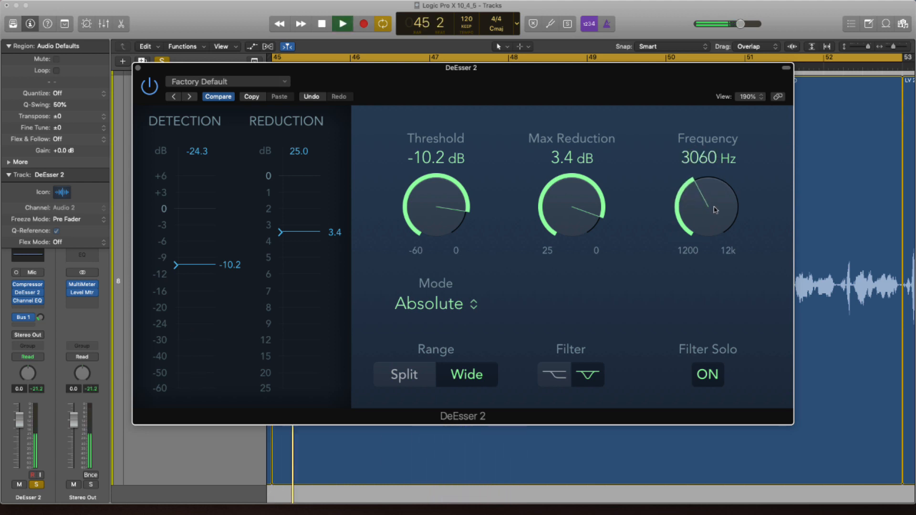
pyautogui.press('space')
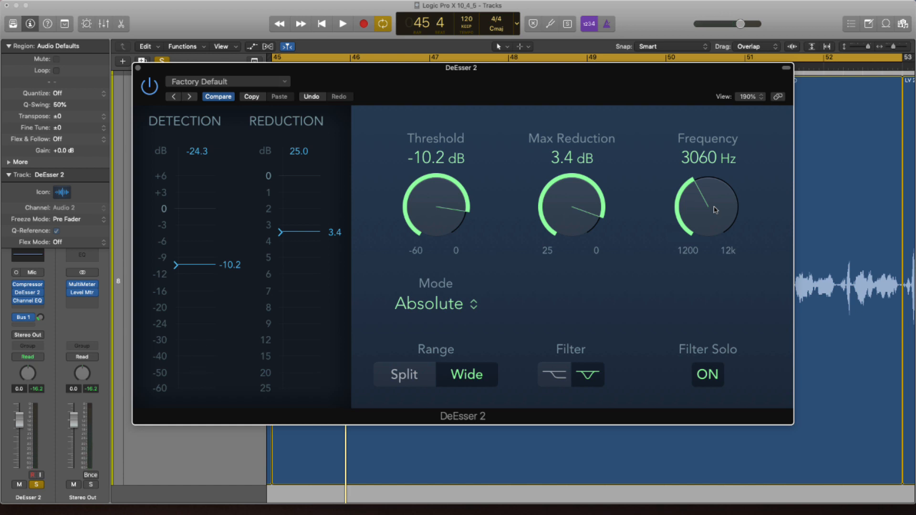
pyautogui.press('space')
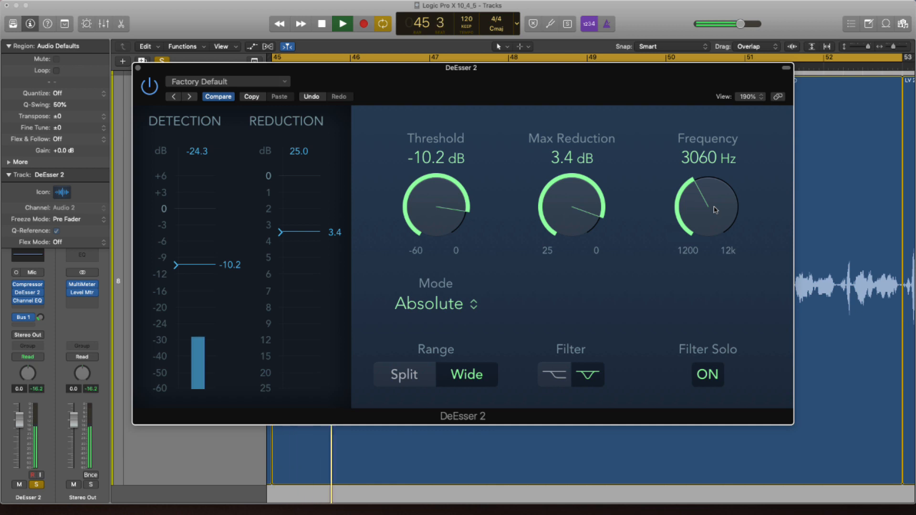
pyautogui.press('space')
# Step: Sweep the DeEsser's frequency up to 5652 Hz and on to 12000 Hz, auditioning the soloed band at each setting
pyautogui.moveTo(715, 210); pyautogui.dragTo(721, 172)
pyautogui.press('space')
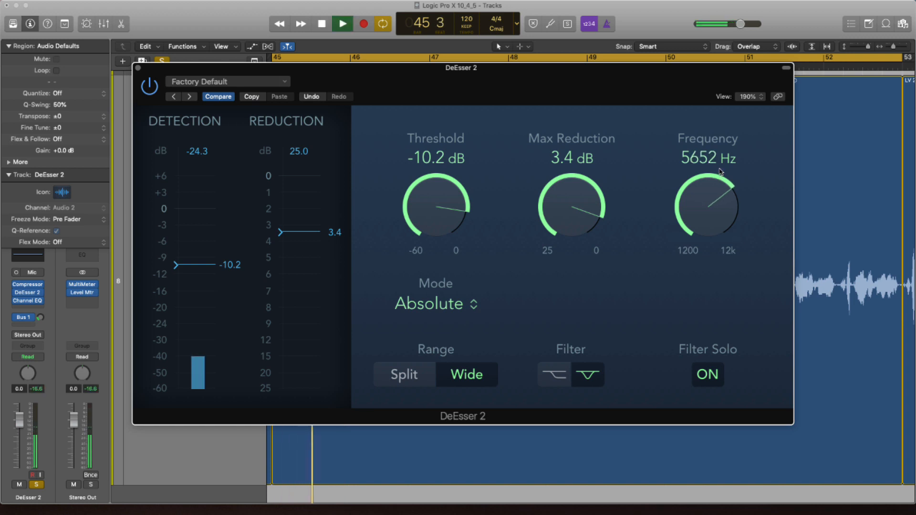
pyautogui.press('space')
pyautogui.moveTo(708, 222); pyautogui.dragTo(709, 191)
pyautogui.press('space')
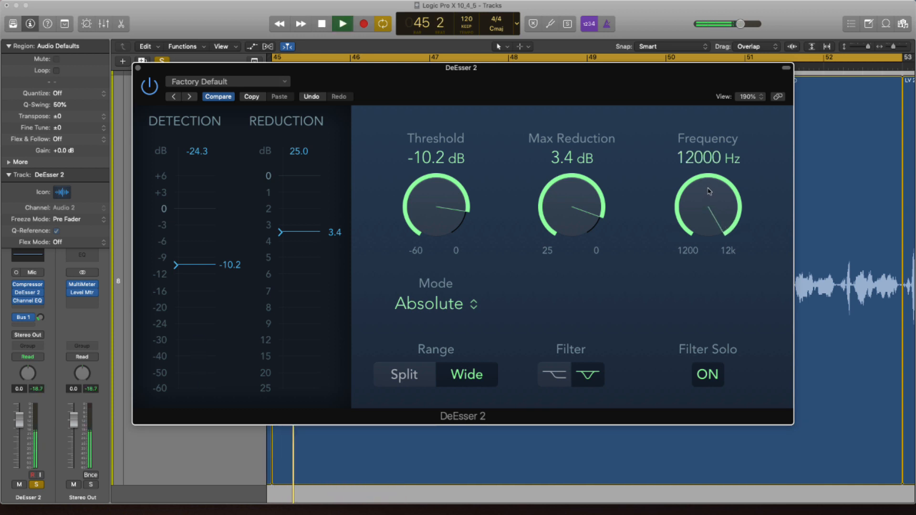
pyautogui.press('space')
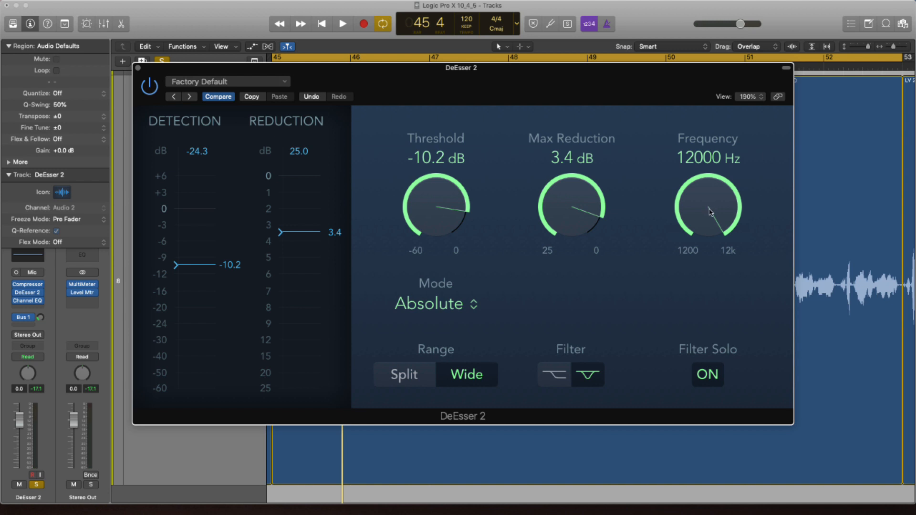
# Step: Lower the vocal DeEsser's frequency to 3081 Hz and turn off Filter Solo
pyautogui.moveTo(711, 213); pyautogui.dragTo(705, 256)
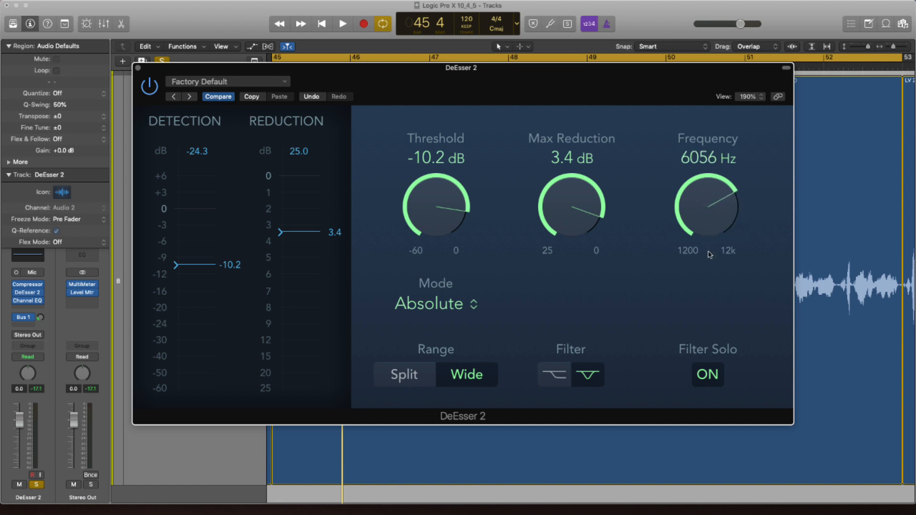
pyautogui.moveTo(707, 208); pyautogui.dragTo(707, 250)
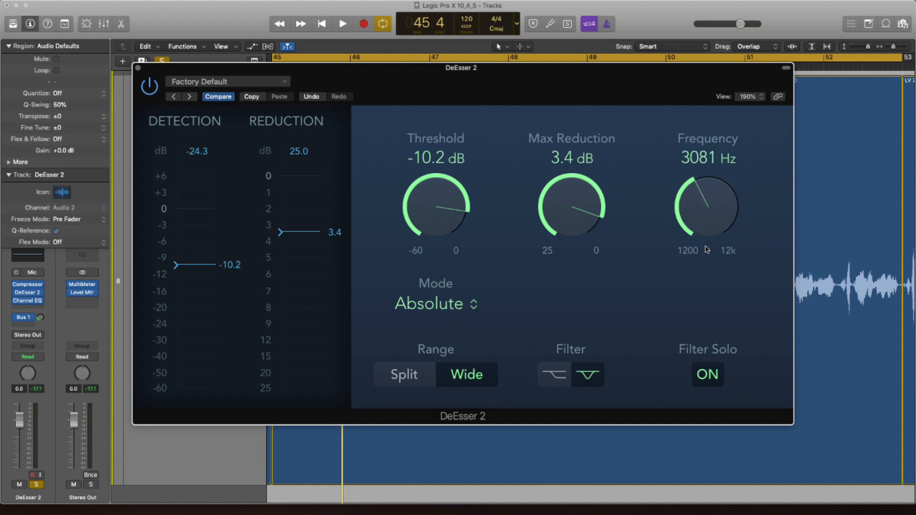
pyautogui.click(710, 379)
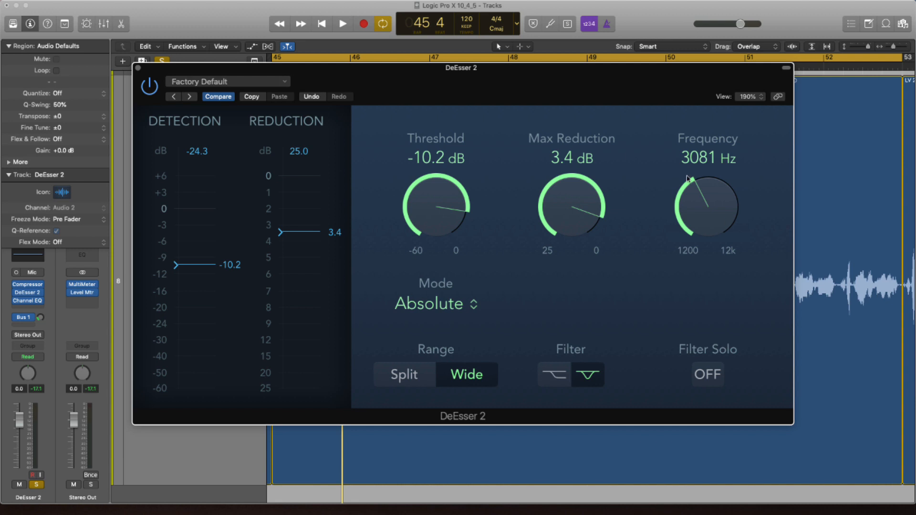
# Step: Reset the vocal DeEsser's threshold and max reduction to 0.0 dB
pyautogui.keyDown('alt'); pyautogui.click(435, 202); pyautogui.keyUp('alt')
pyautogui.keyDown('alt'); pyautogui.click(566, 211); pyautogui.keyUp('alt')
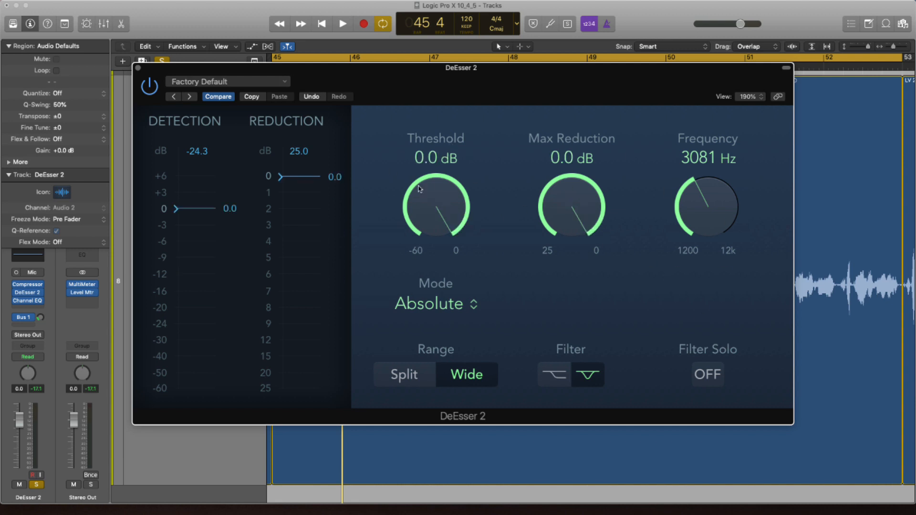
# Step: Open the vocal track's Channel EQ, examine the vocal's spectrum in the analyzer during playback, and close the EQ
pyautogui.click(28, 301)
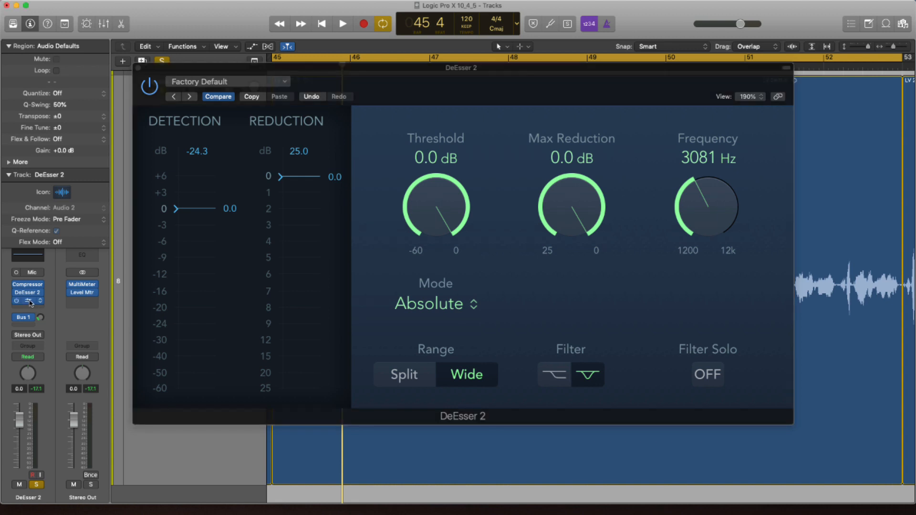
pyautogui.moveTo(409, 123)
pyautogui.mouseDown()
pyautogui.moveTo(600, 122)
pyautogui.moveTo(439, 113)
pyautogui.mouseUp()
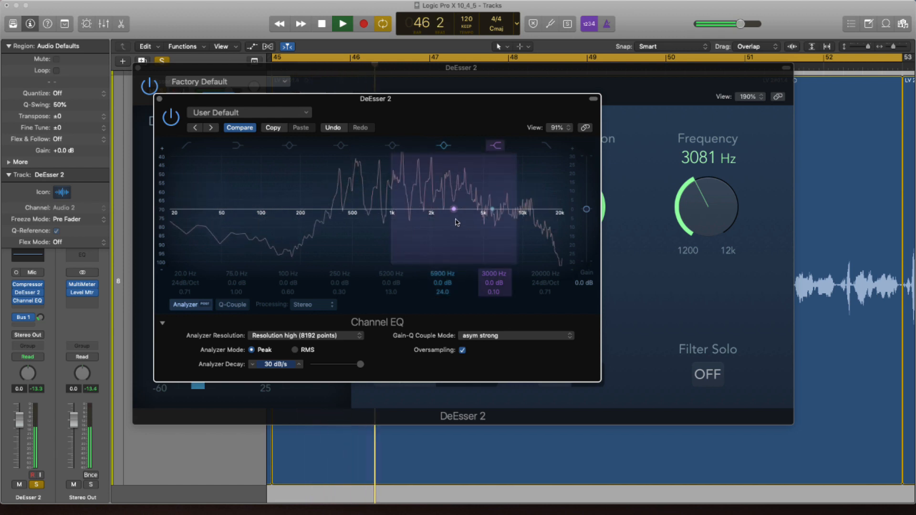
pyautogui.press('space')
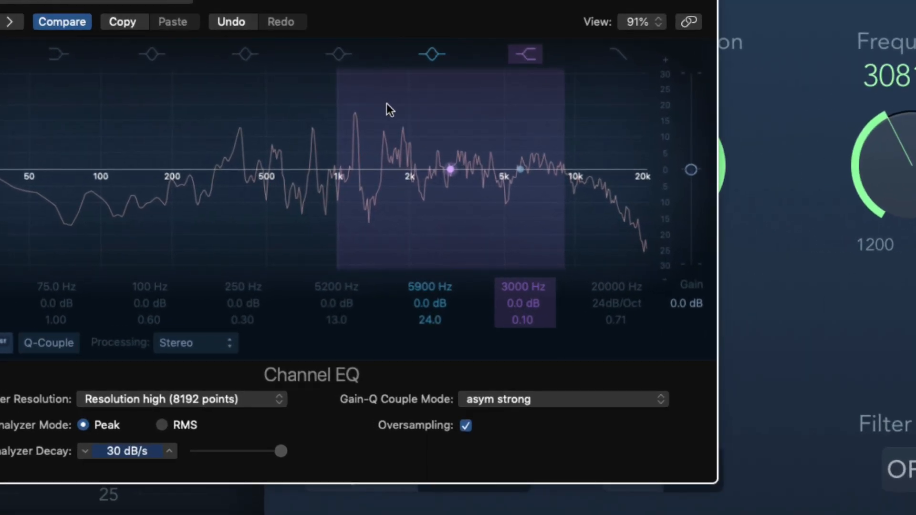
pyautogui.press('space')
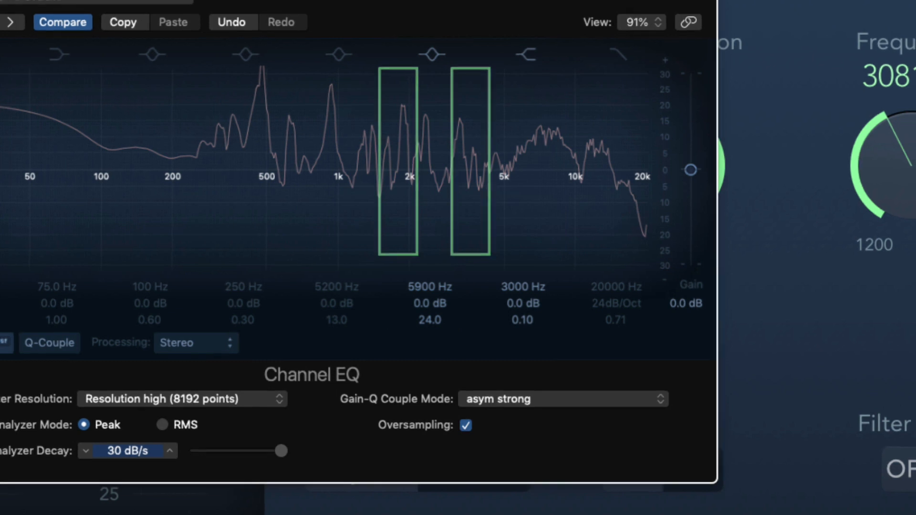
pyautogui.press('super+w')
# Step: Sweep the vocal DeEsser's frequency through 3178 Hz
pyautogui.moveTo(911, 184); pyautogui.dragTo(861, 186)
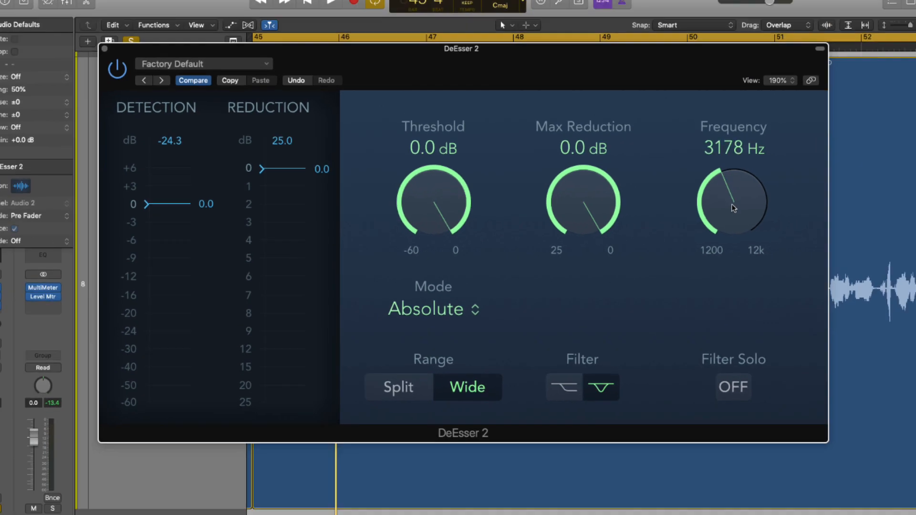
pyautogui.moveTo(734, 208); pyautogui.dragTo(732, 187)
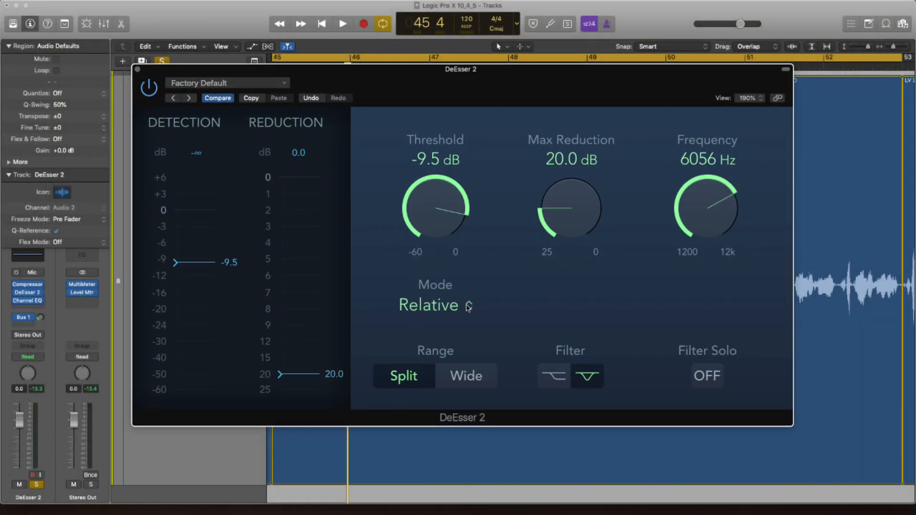
# Step: Switch the vocal DeEsser's mode to Absolute and set its frequency to 6190 Hz
pyautogui.click(470, 309)
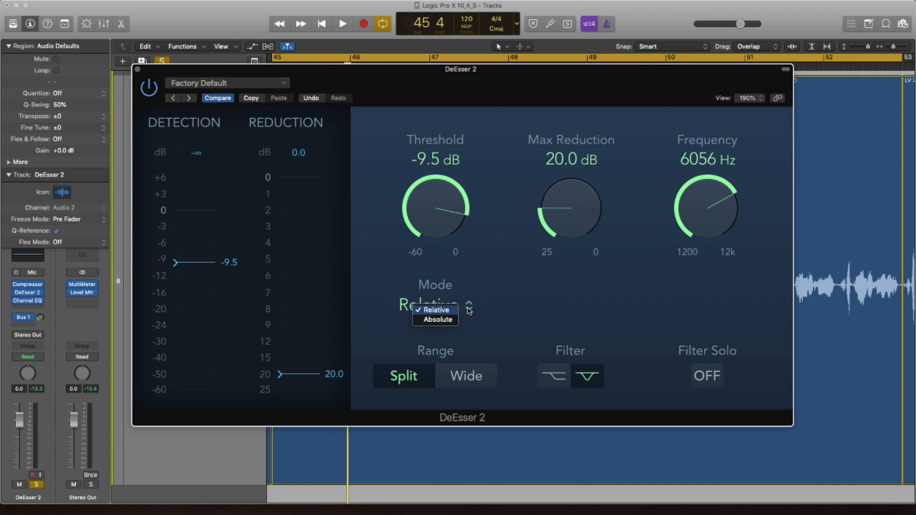
pyautogui.click(450, 324)
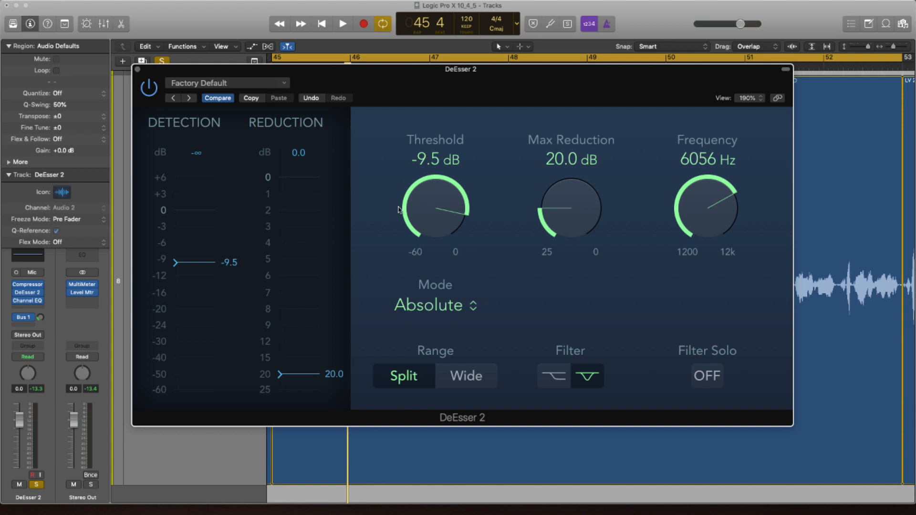
pyautogui.moveTo(195, 265); pyautogui.dragTo(180, 322)
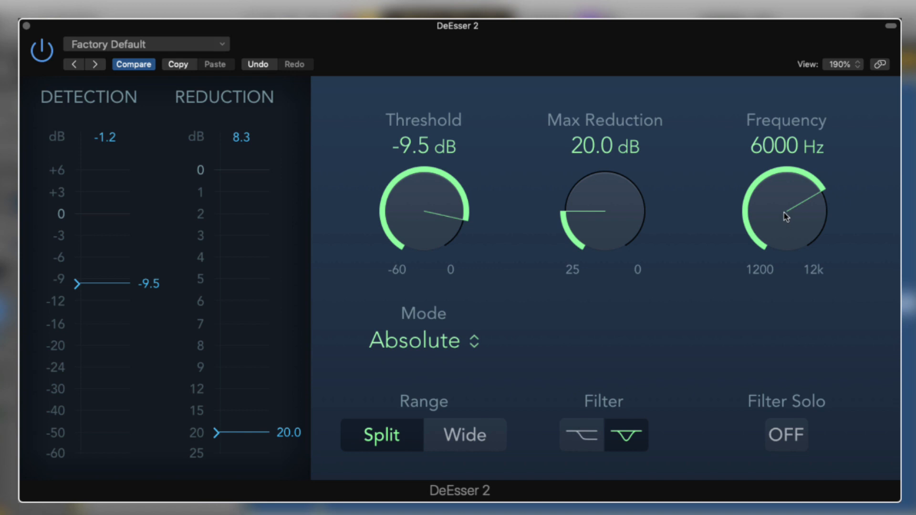
pyautogui.moveTo(785, 217); pyautogui.dragTo(784, 212)
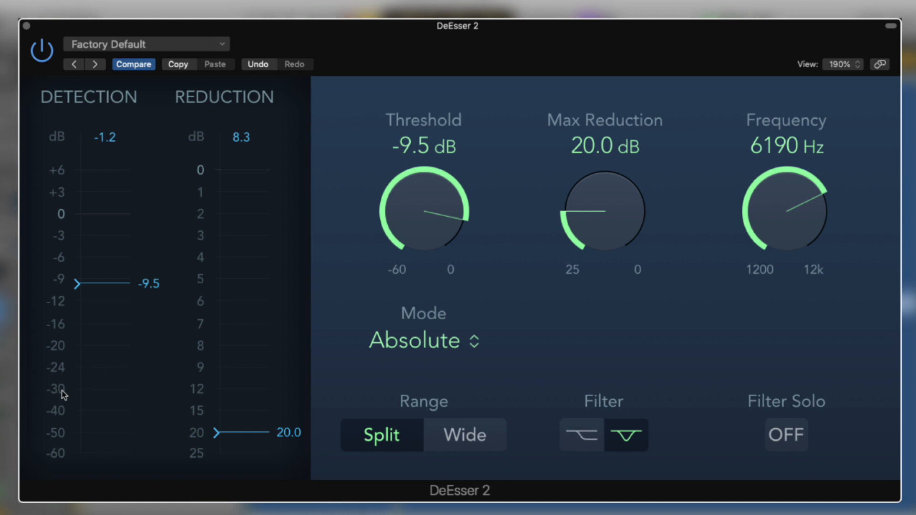
# Step: Try DeEsser thresholds of -41.4 dB and -37.0 dB on the vocal, and set the threshold to -40.8 dB
pyautogui.moveTo(123, 287); pyautogui.dragTo(115, 419)
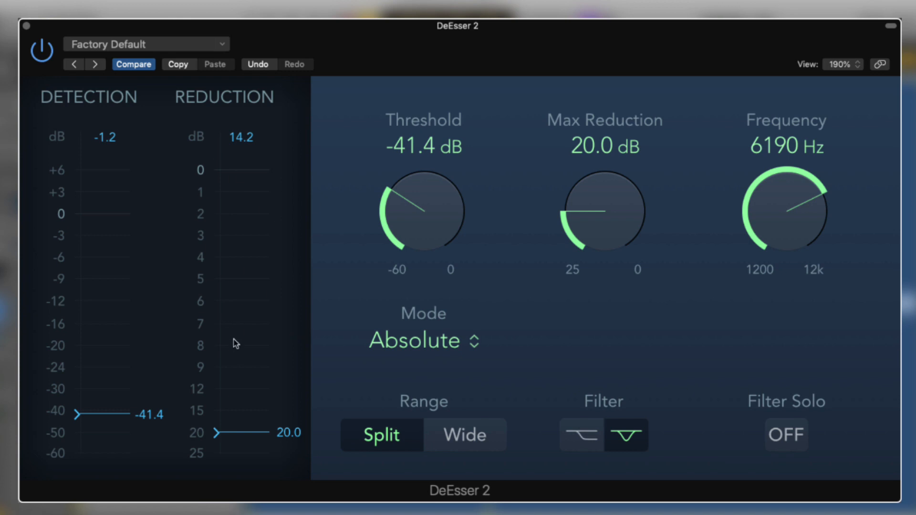
pyautogui.moveTo(123, 415); pyautogui.dragTo(124, 410)
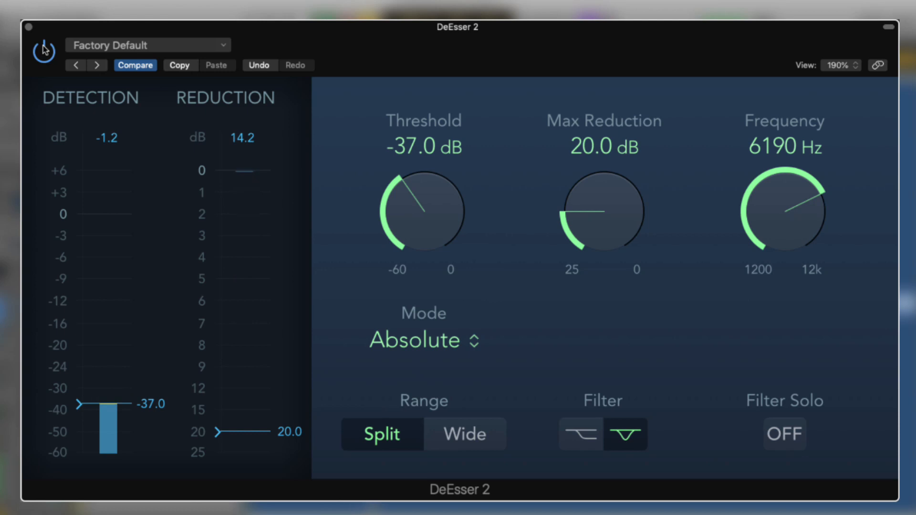
pyautogui.moveTo(126, 405); pyautogui.dragTo(123, 413)
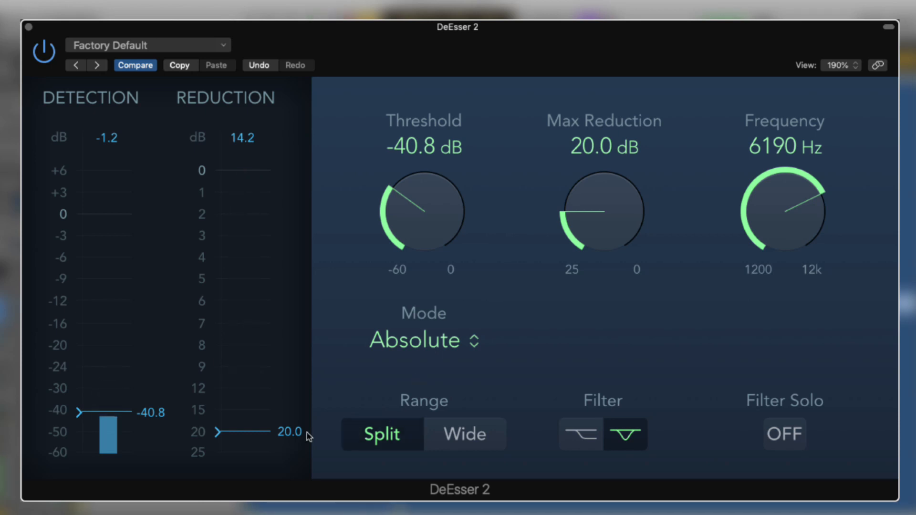
# Step: Set the DeEsser's max reduction to 4.3 dB and audition the result on the vocal
pyautogui.moveTo(262, 433); pyautogui.dragTo(269, 270)
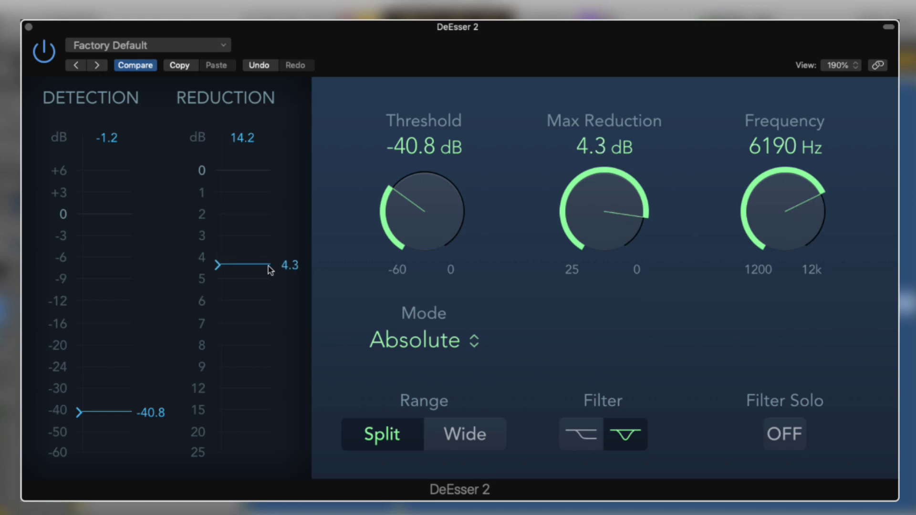
pyautogui.press('space')
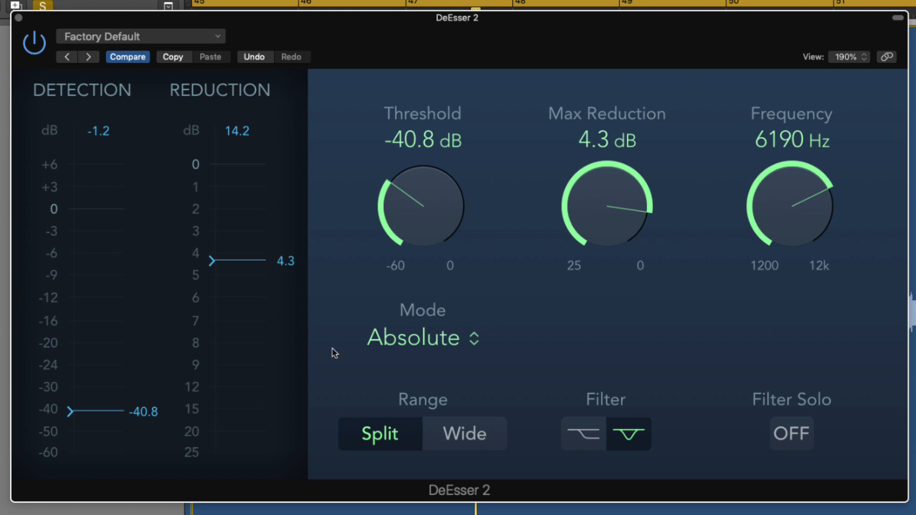
# Step: Switch the DeEsser to the shelving filter at 3481 Hz with 25.0 dB max reduction, and audition the vocal
pyautogui.click(589, 438)
pyautogui.press('space')
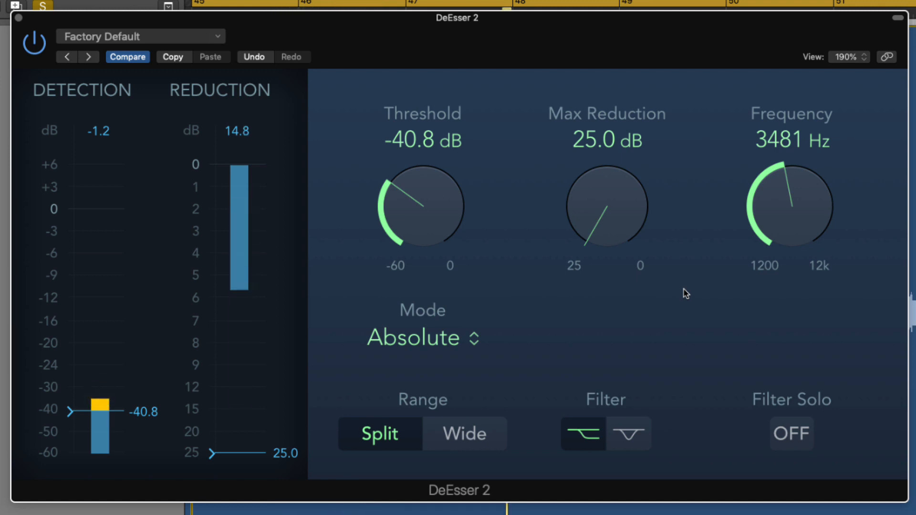
pyautogui.press('space')
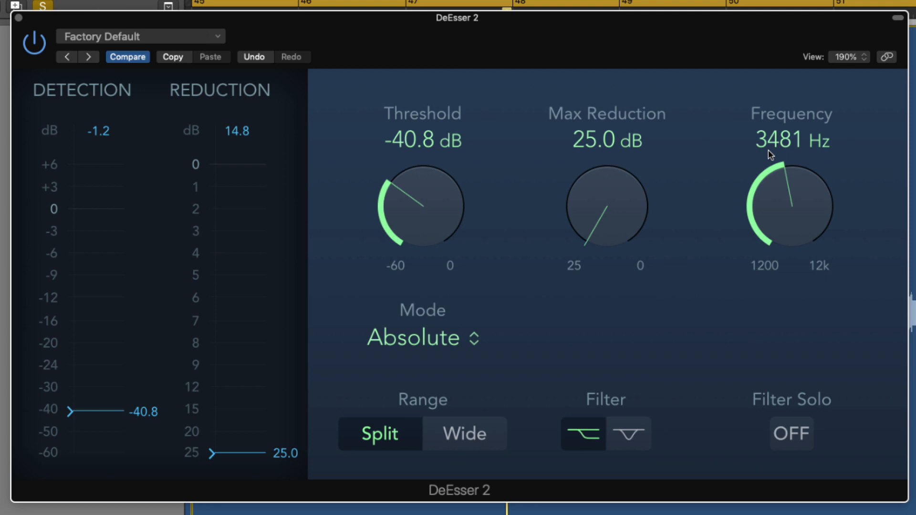
pyautogui.press('space')
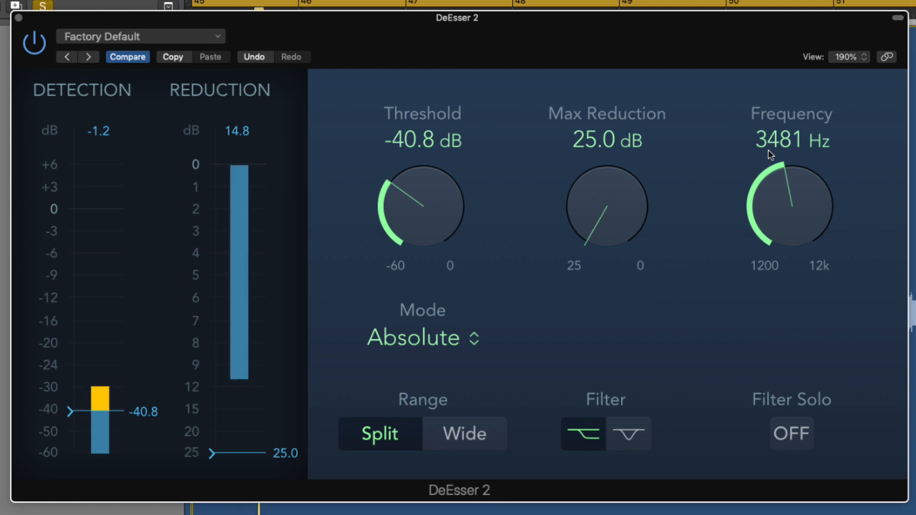
pyautogui.press('space')
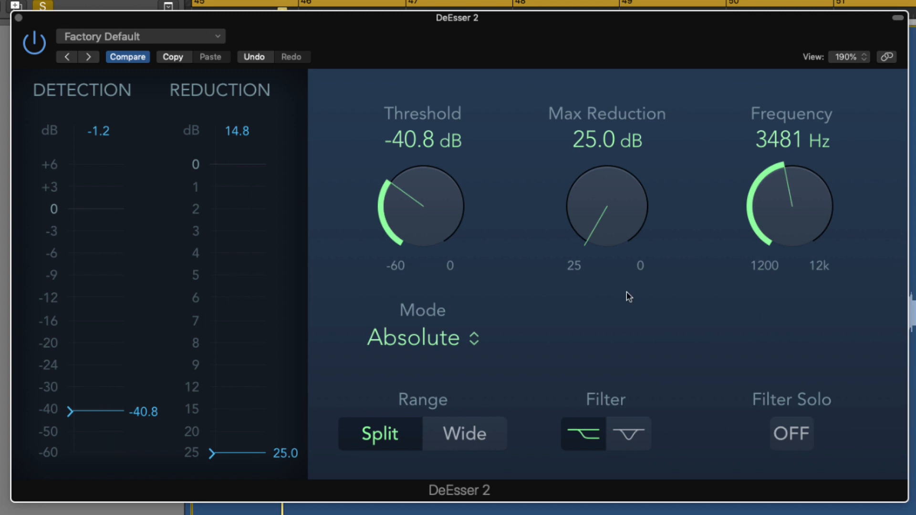
# Step: Raise the DeEsser's threshold to -34.0 dB, audition the vocal, and fine-tune the threshold to -33.4 dB
pyautogui.moveTo(439, 216)
pyautogui.mouseDown()
pyautogui.moveTo(442, 204)
pyautogui.moveTo(437, 211)
pyautogui.mouseUp()
pyautogui.press('space')
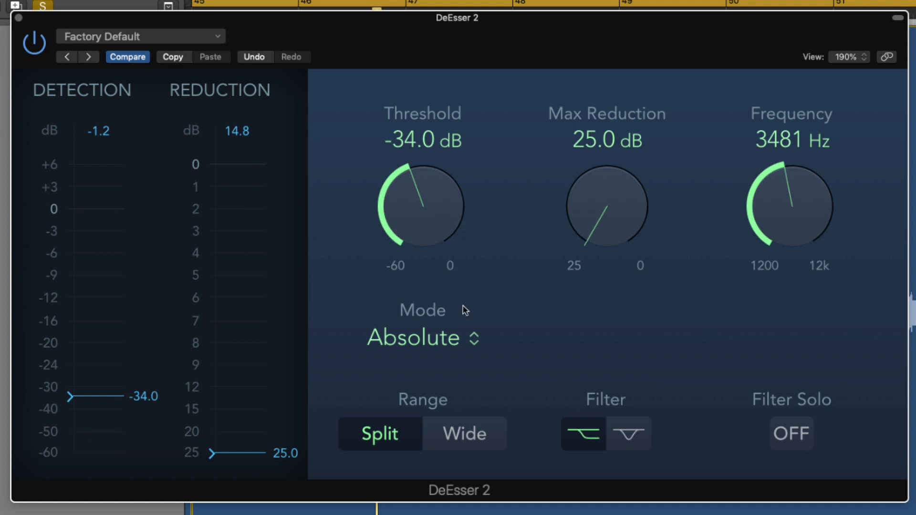
pyautogui.moveTo(102, 397); pyautogui.dragTo(101, 395)
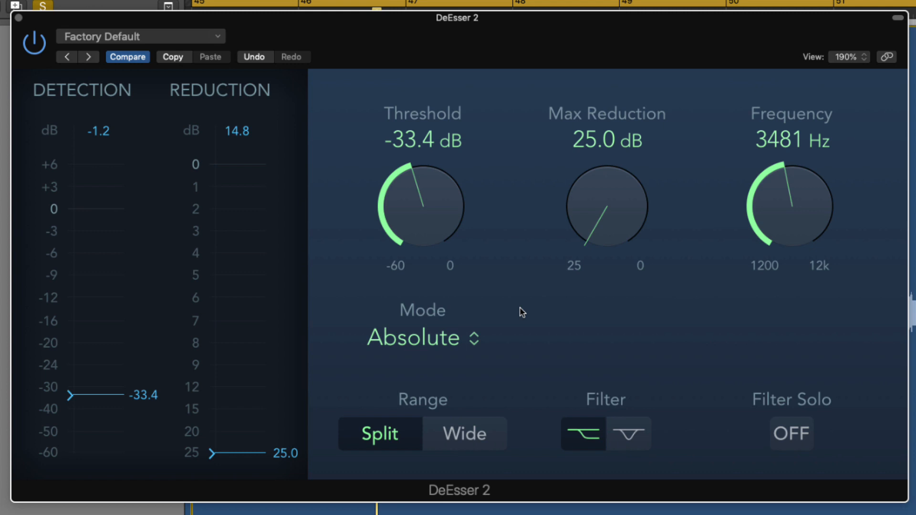
# Step: Play the vocal and set the DeEsser's max reduction to 4.0 dB, fine-tuning it to 4.2 dB
pyautogui.press('space')
pyautogui.moveTo(253, 454); pyautogui.dragTo(264, 253)
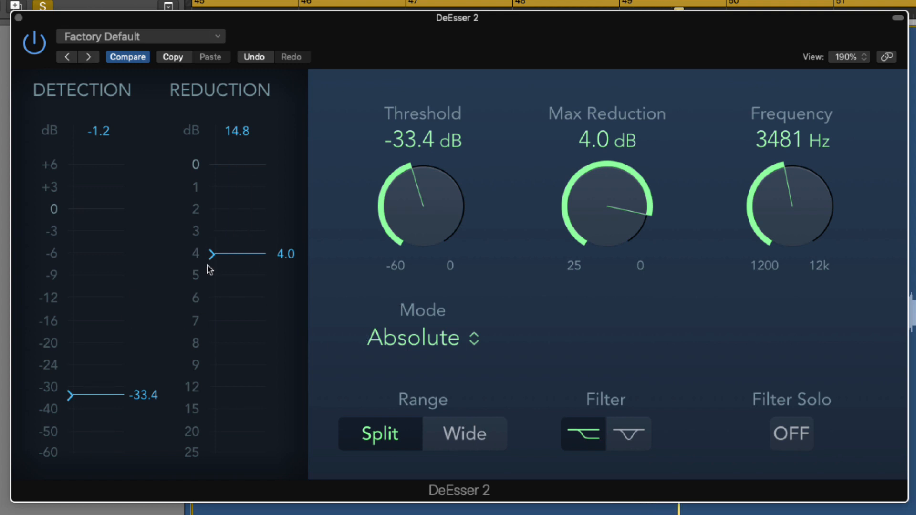
pyautogui.moveTo(236, 255); pyautogui.dragTo(234, 258)
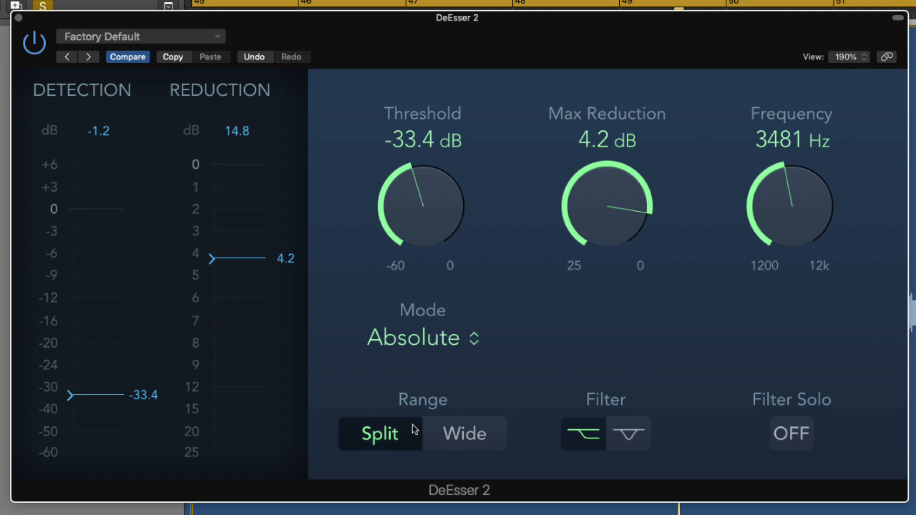
# Step: Set the DeEsser's max reduction to 25.0 dB
pyautogui.moveTo(254, 259); pyautogui.dragTo(240, 491)
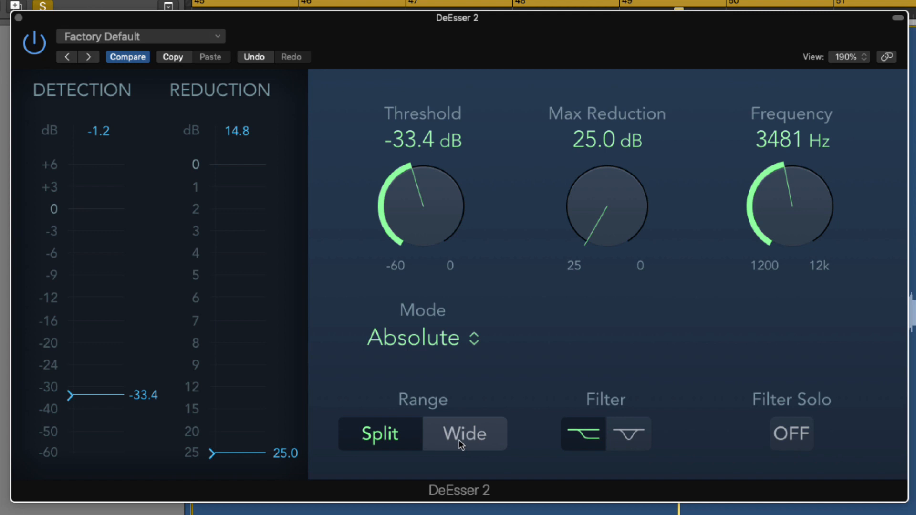
# Step: Switch the DeEsser's range to Wide, try the threshold at -45.9 dB, and settle it at -34.9 dB while auditioning the vocal
pyautogui.click(459, 440)
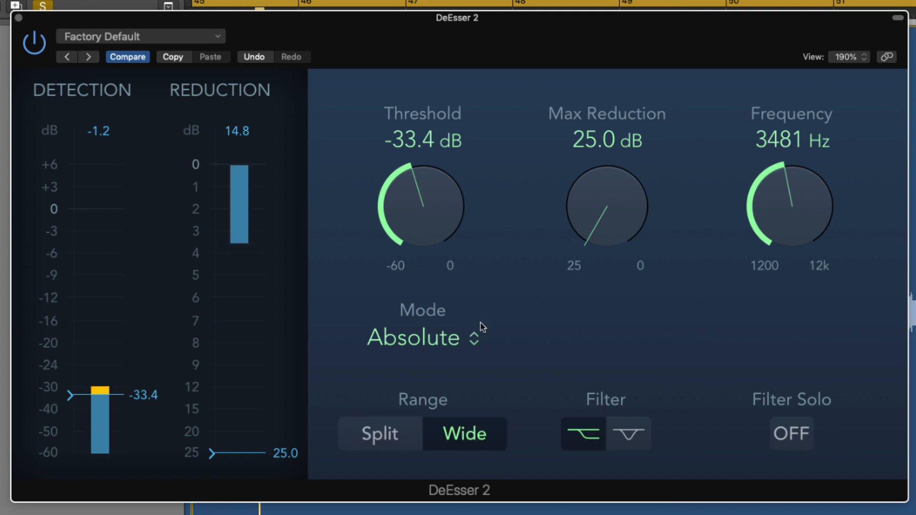
pyautogui.moveTo(122, 395); pyautogui.dragTo(120, 423)
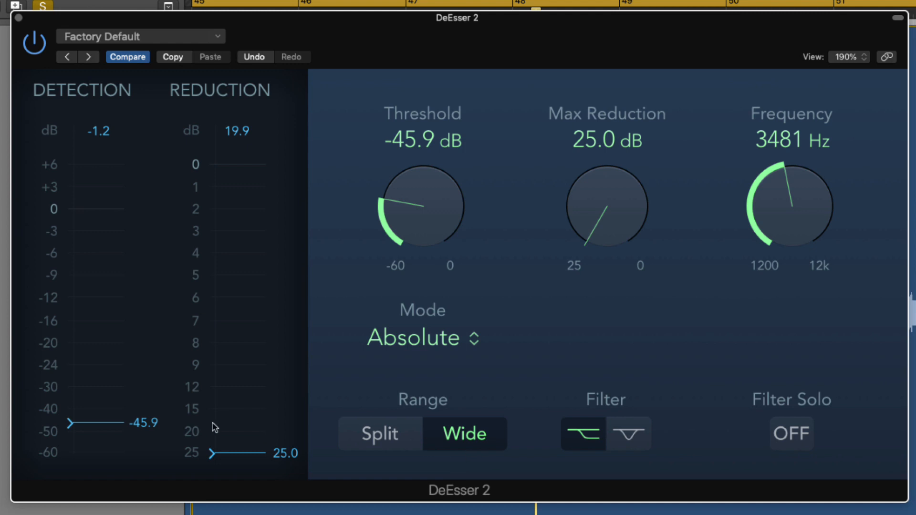
pyautogui.moveTo(143, 423); pyautogui.dragTo(139, 397)
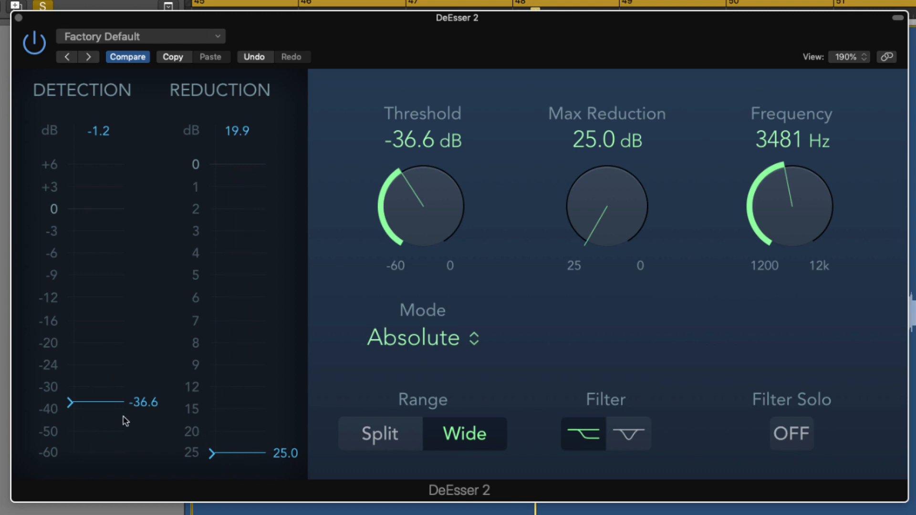
pyautogui.moveTo(113, 402); pyautogui.dragTo(114, 402)
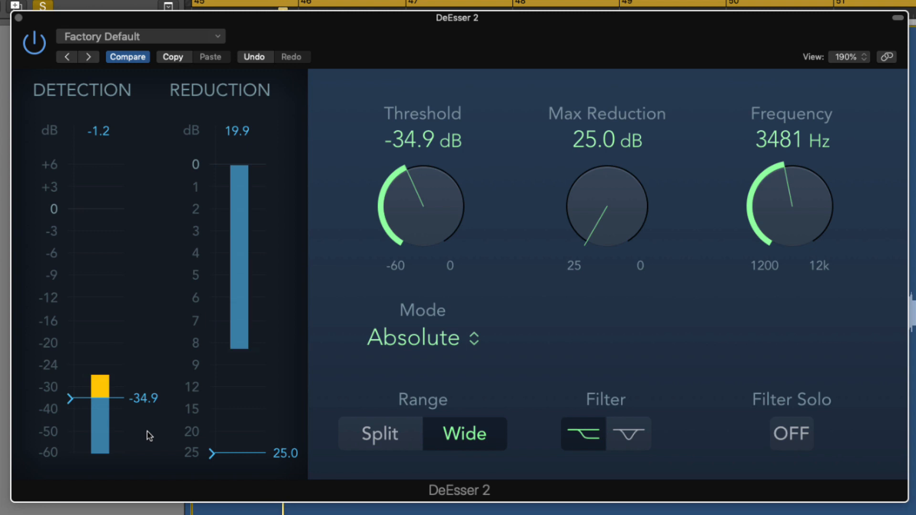
# Step: Reduce the DeEsser's max reduction to 2.3 dB, audition the vocal, and fine-tune the max reduction to 2.9 dB
pyautogui.moveTo(256, 454); pyautogui.dragTo(252, 224)
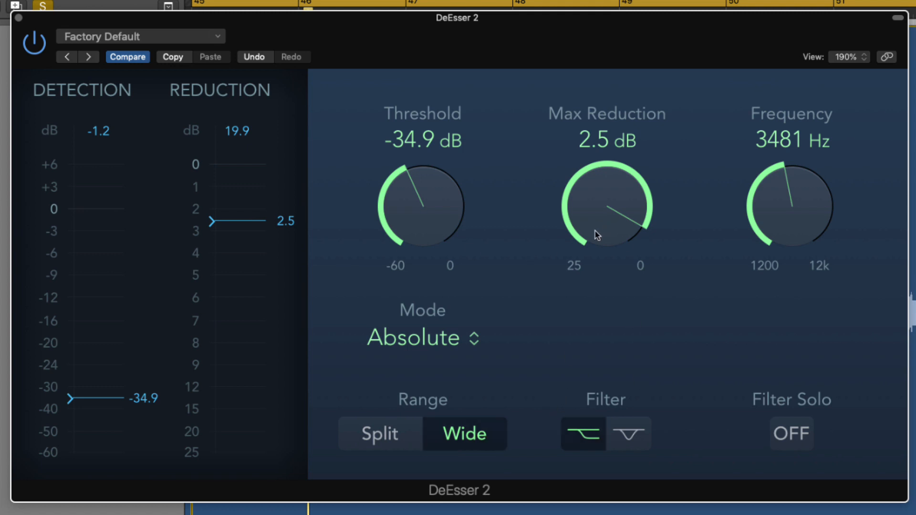
pyautogui.moveTo(255, 222); pyautogui.dragTo(255, 218)
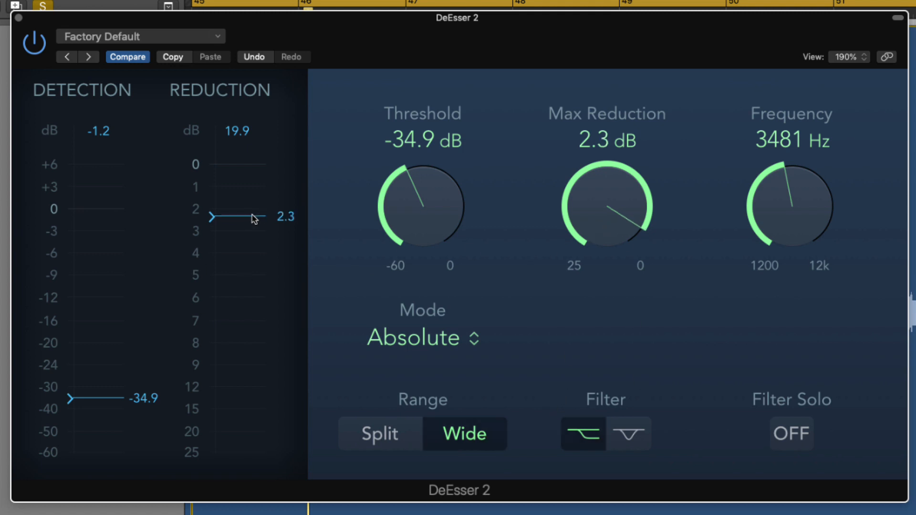
pyautogui.moveTo(603, 201); pyautogui.dragTo(604, 201)
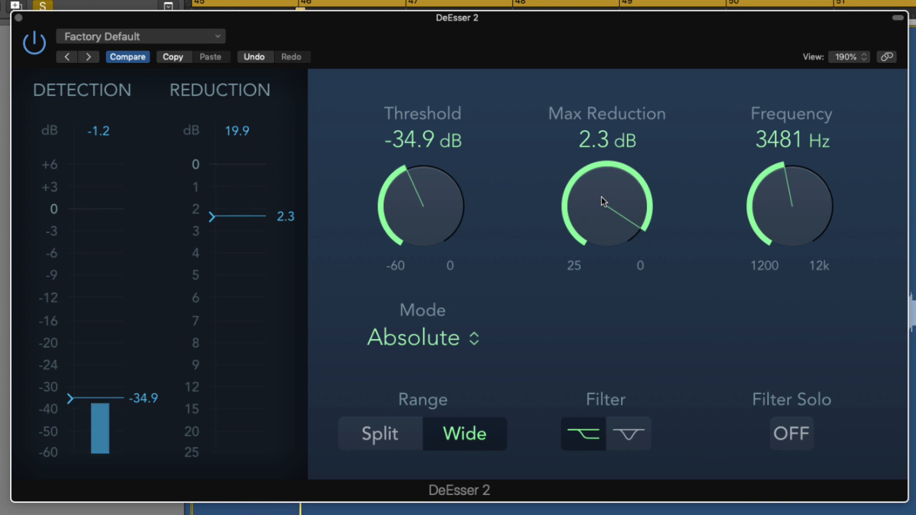
pyautogui.moveTo(249, 217); pyautogui.dragTo(248, 233)
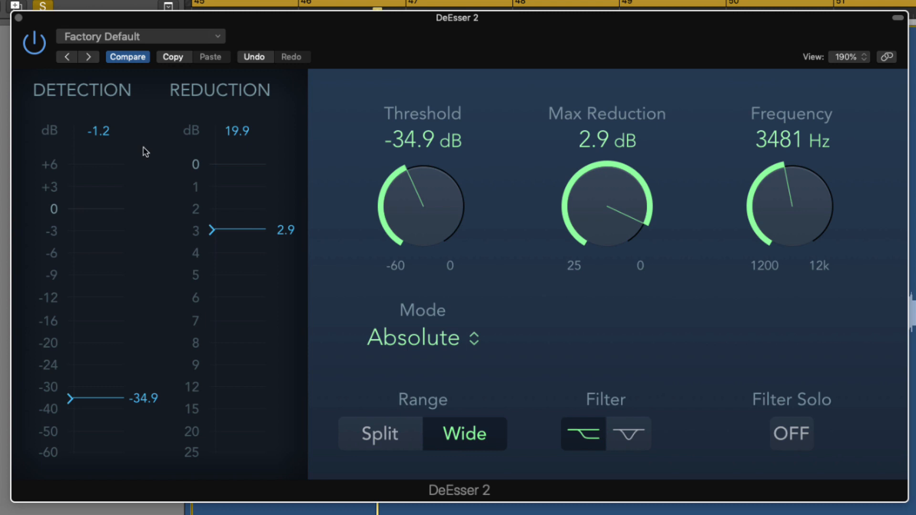
# Step: Compare the vocal with the DeEsser bypassed and re-enabled
pyautogui.press('space')
pyautogui.click(34, 44)
pyautogui.click(35, 43)
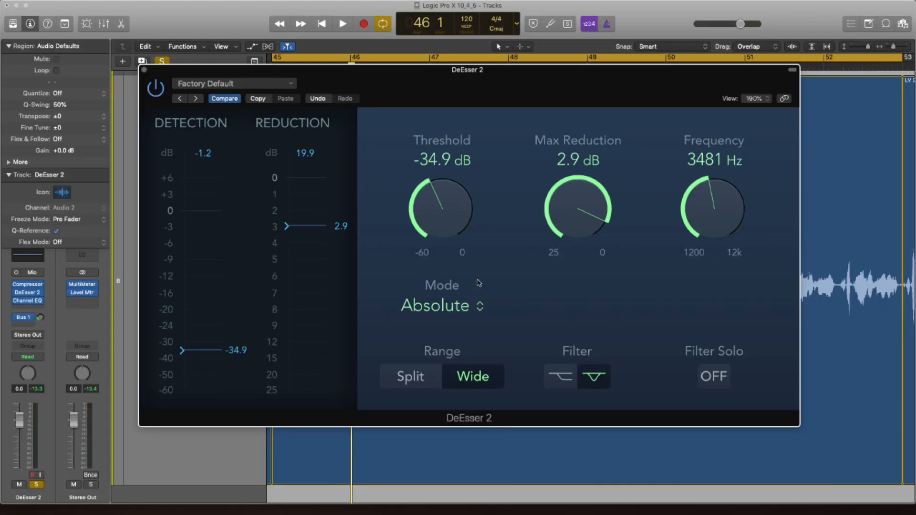
# Step: Review the detection modes, keep Absolute, audition the vocal, and lower the DeEsser's threshold to -39.8 dB
pyautogui.click(474, 338)
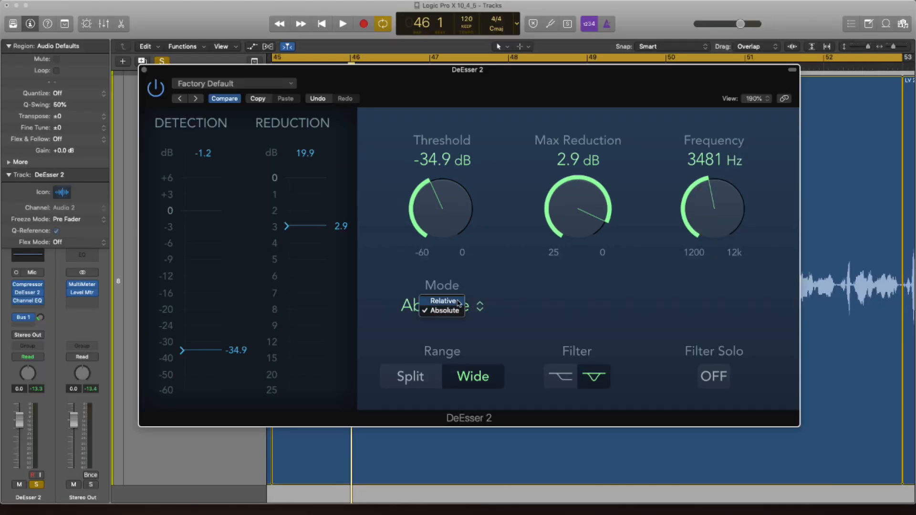
pyautogui.click(459, 310)
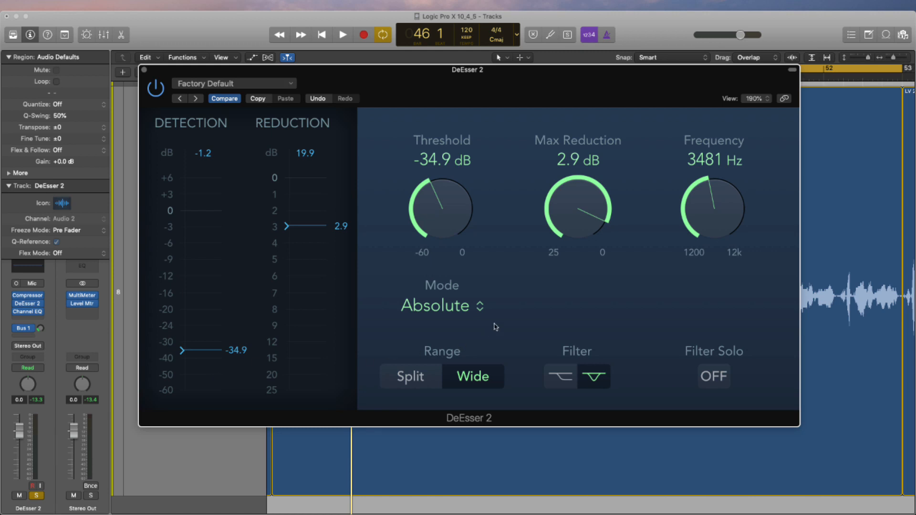
pyautogui.press('space')
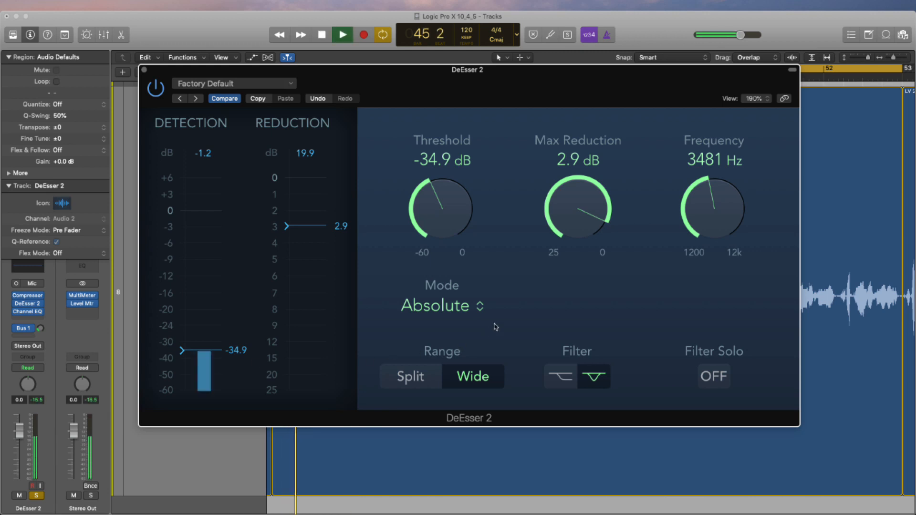
pyautogui.press('space')
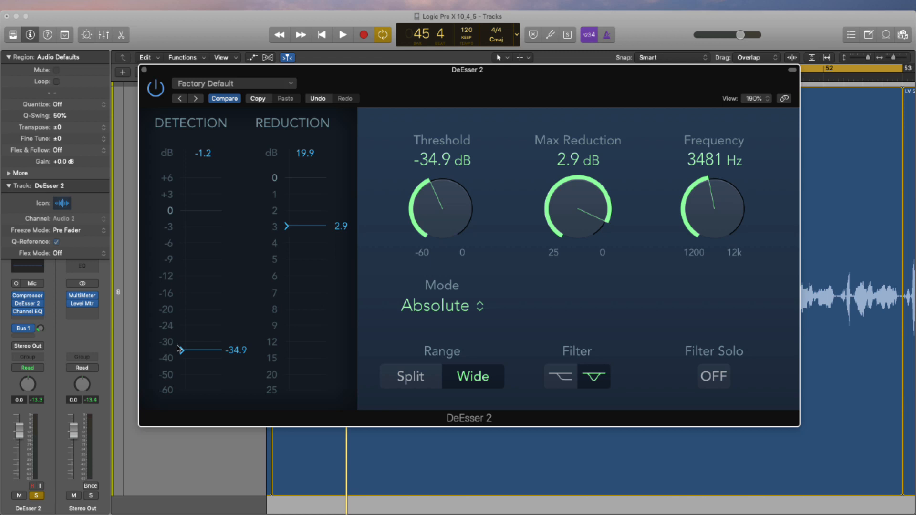
pyautogui.moveTo(204, 350); pyautogui.dragTo(204, 358)
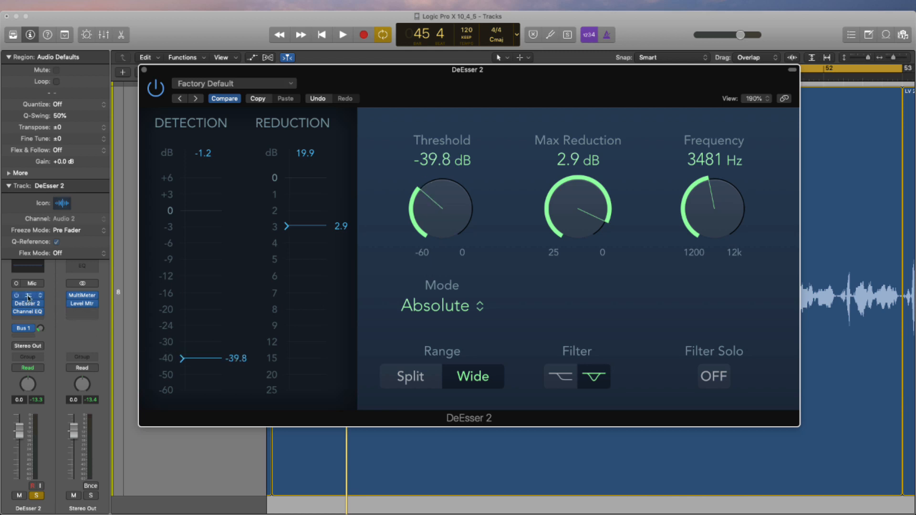
# Step: Open the Compressor ahead of the DeEsser to examine its input gain, and audition the vocal with 2.6 dB max reduction
pyautogui.click(28, 297)
pyautogui.moveTo(720, 77); pyautogui.dragTo(668, 69)
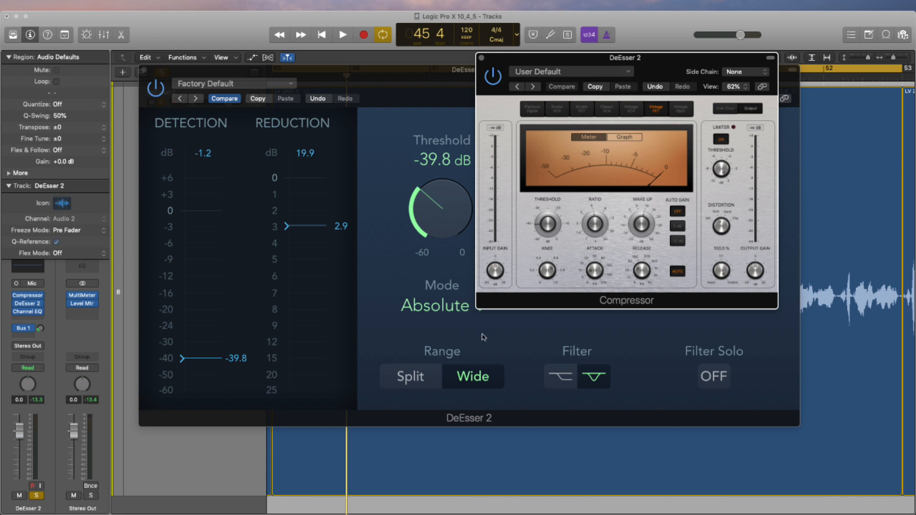
pyautogui.click(496, 277)
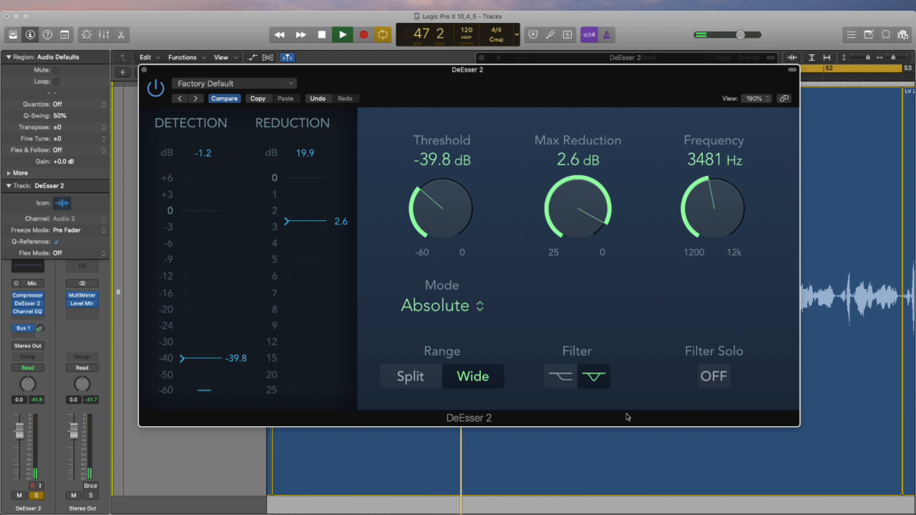
pyautogui.press('space')
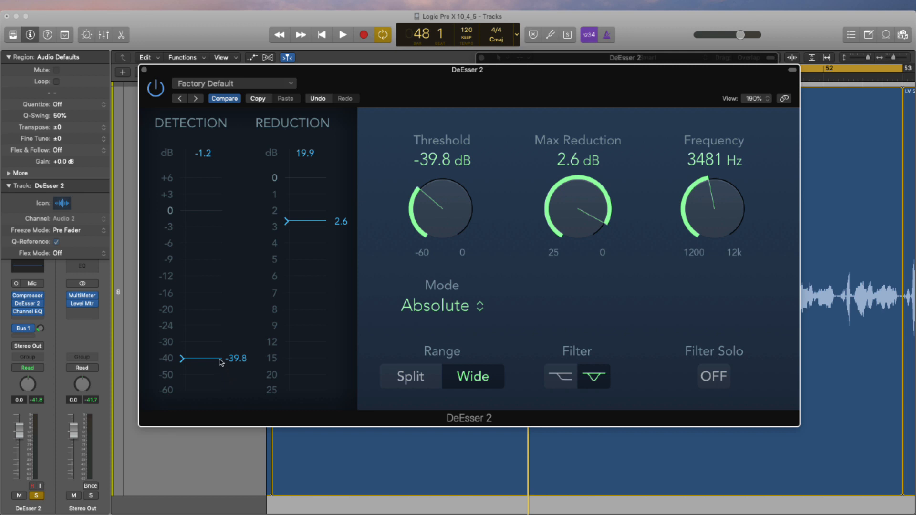
# Step: Drop the DeEsser's threshold to -60.0 dB, audition the vocal, and raise the threshold to -30.6 dB
pyautogui.moveTo(216, 359); pyautogui.dragTo(215, 423)
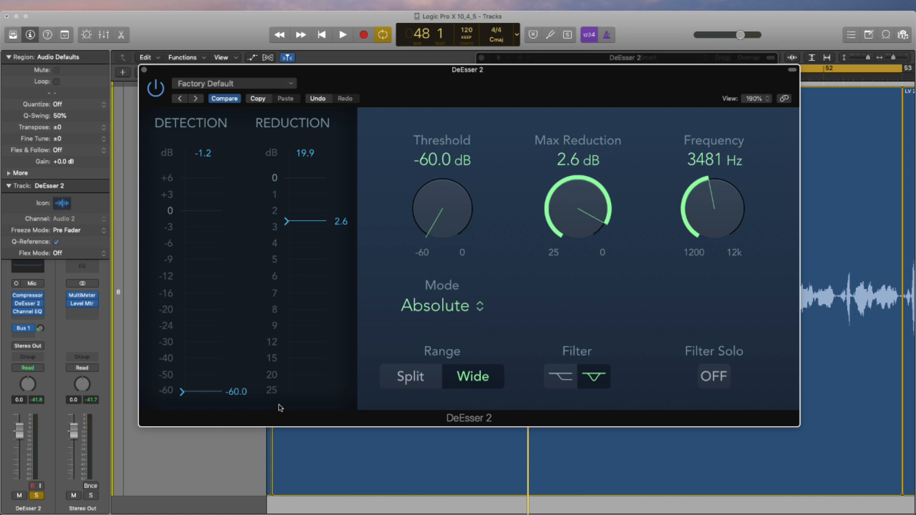
pyautogui.press('space')
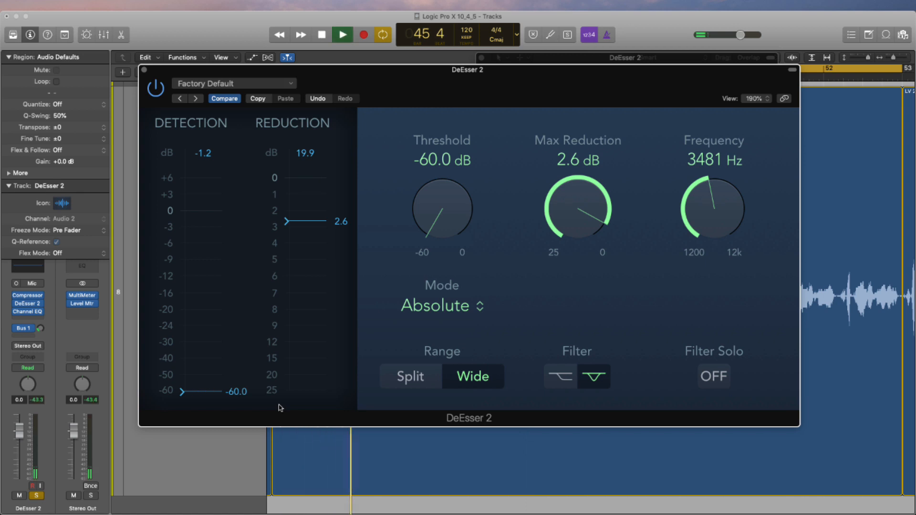
pyautogui.press('space')
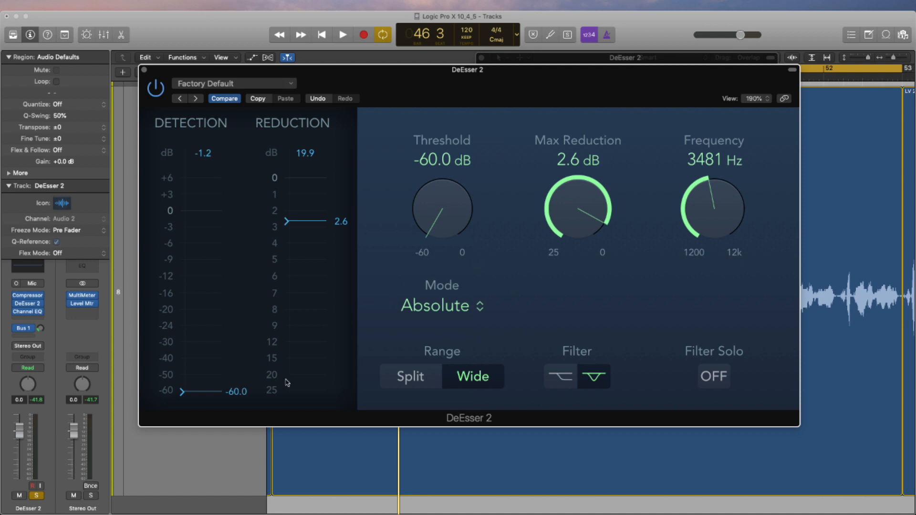
pyautogui.moveTo(224, 393); pyautogui.dragTo(218, 349)
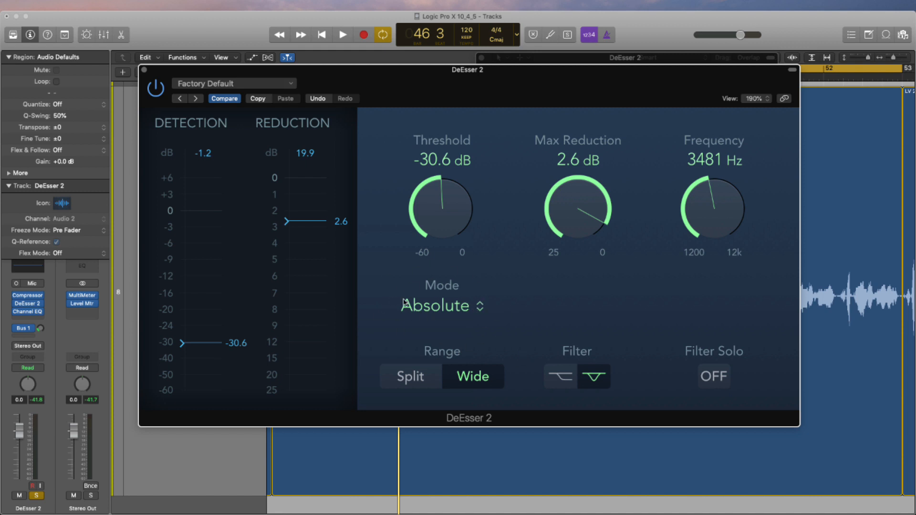
# Step: Switch the DeEsser's detection mode to Relative, and set the threshold to 0.0 dB and the max reduction to 25.0 dB
pyautogui.click(446, 310)
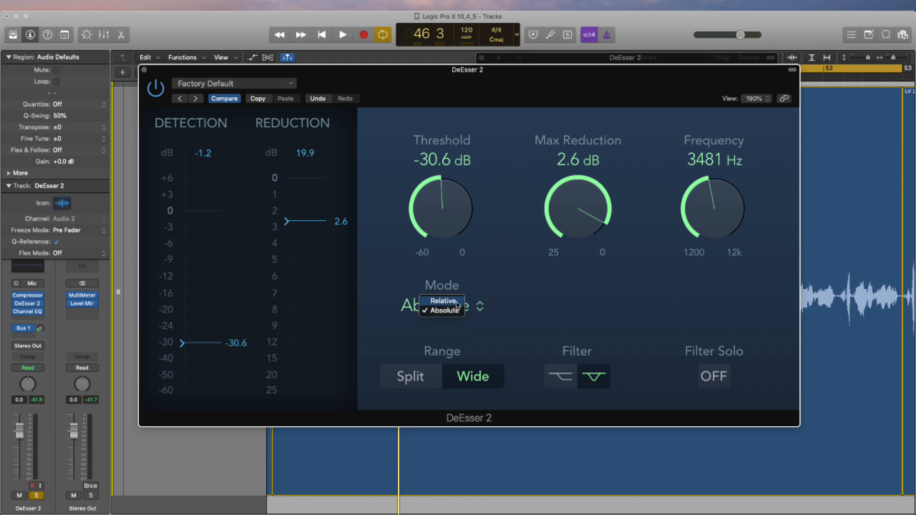
pyautogui.click(457, 302)
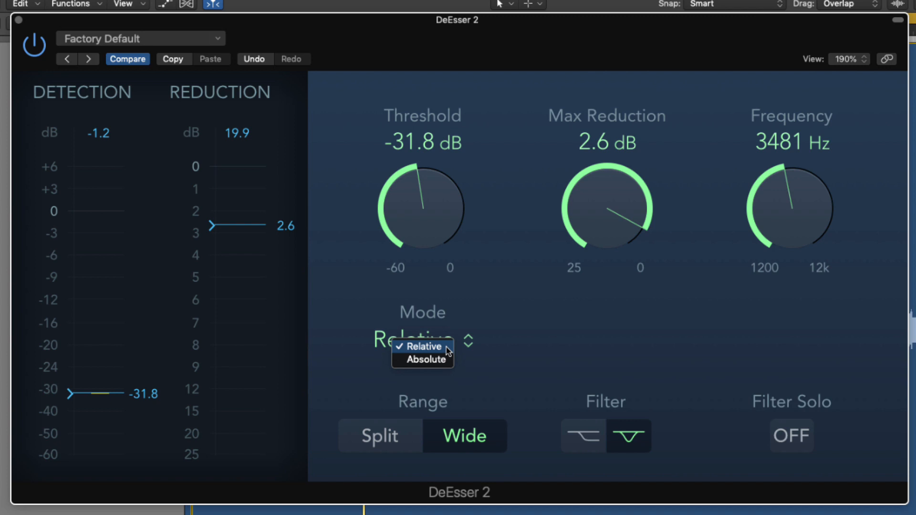
pyautogui.click(446, 347)
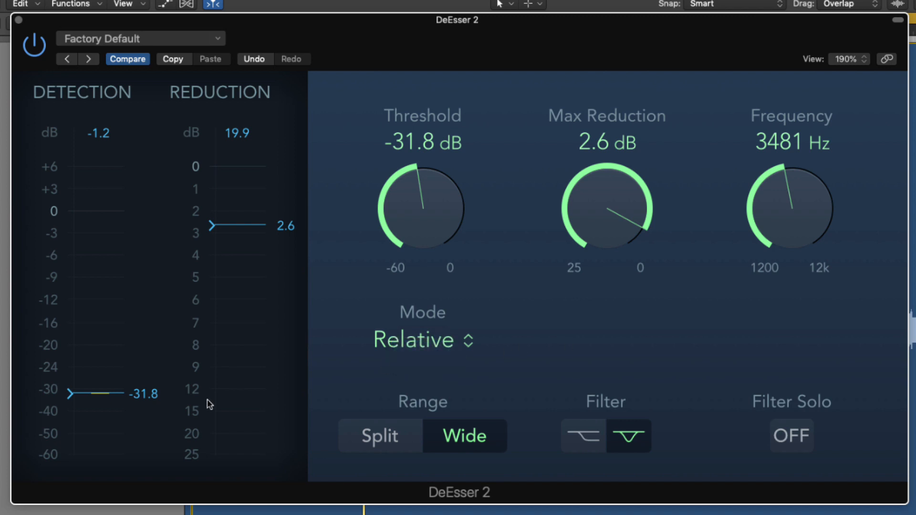
pyautogui.moveTo(106, 392); pyautogui.dragTo(99, 174)
pyautogui.moveTo(254, 228)
pyautogui.mouseDown()
pyautogui.moveTo(231, 457)
pyautogui.moveTo(236, 485)
pyautogui.mouseUp()
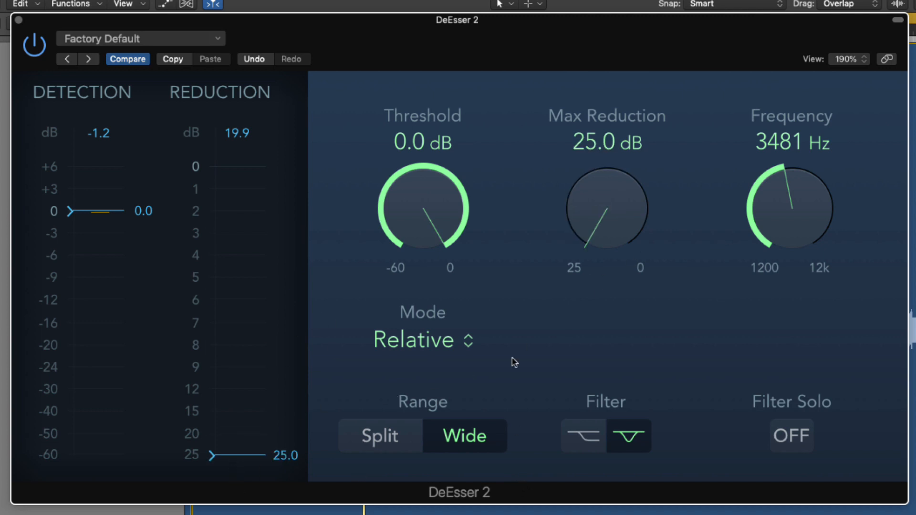
pyautogui.click(469, 342)
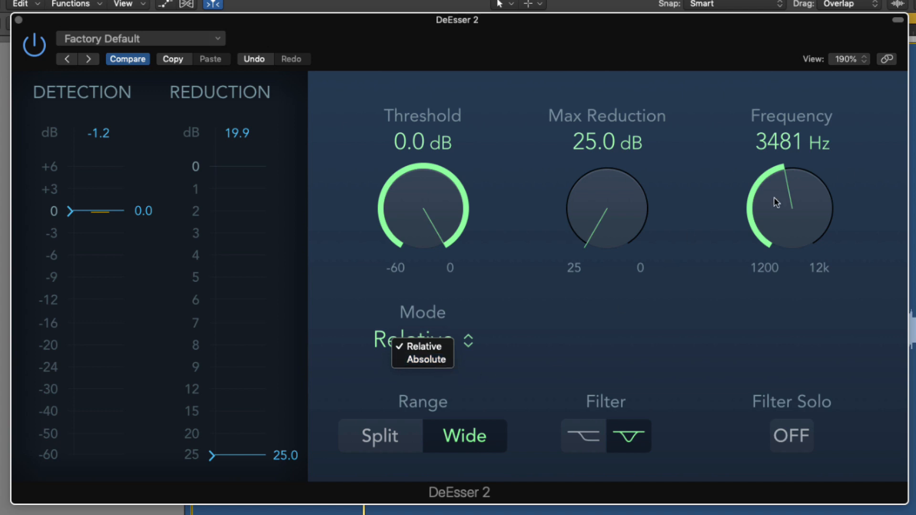
pyautogui.click(438, 350)
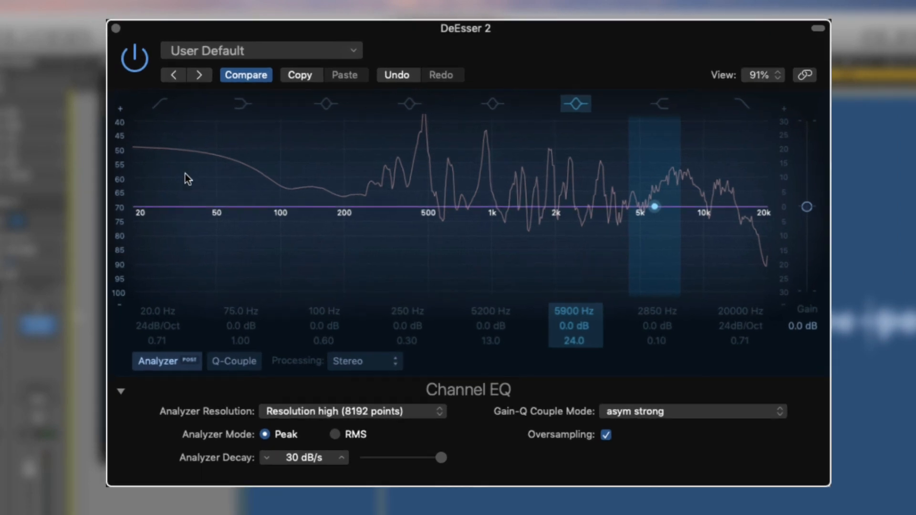
# Step: Move the Channel EQ's narrow band with Q 24.0 to 3300 Hz and close the EQ
pyautogui.moveTo(654, 207)
pyautogui.mouseDown()
pyautogui.moveTo(559, 207)
pyautogui.moveTo(594, 206)
pyautogui.mouseUp()
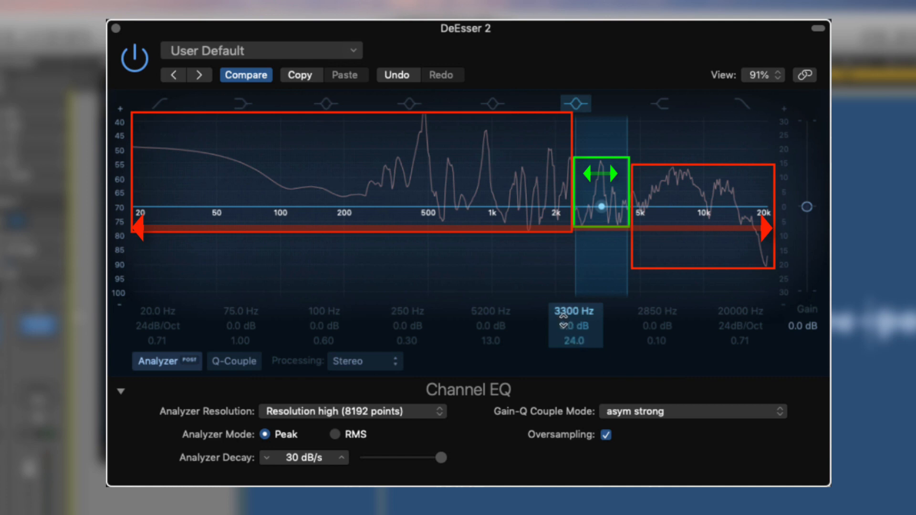
pyautogui.moveTo(564, 325)
pyautogui.mouseDown()
pyautogui.moveTo(564, 343)
pyautogui.moveTo(563, 324)
pyautogui.mouseUp()
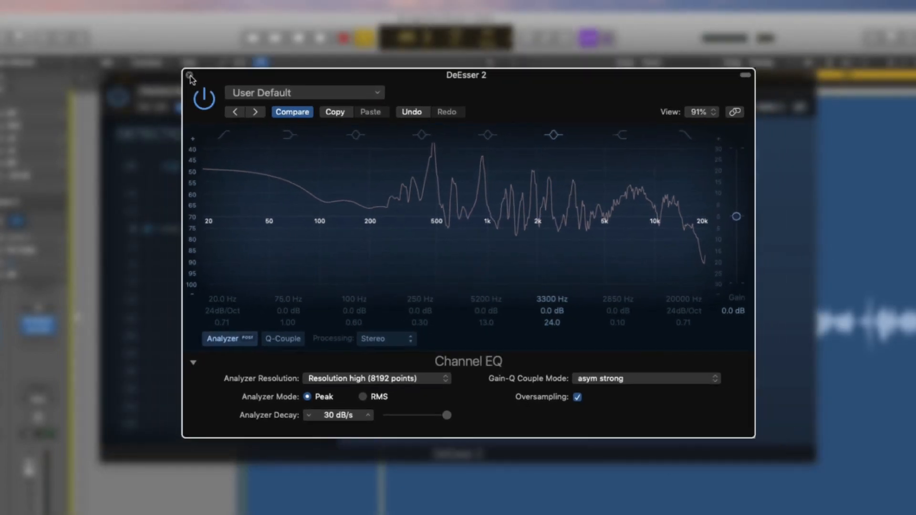
pyautogui.click(190, 75)
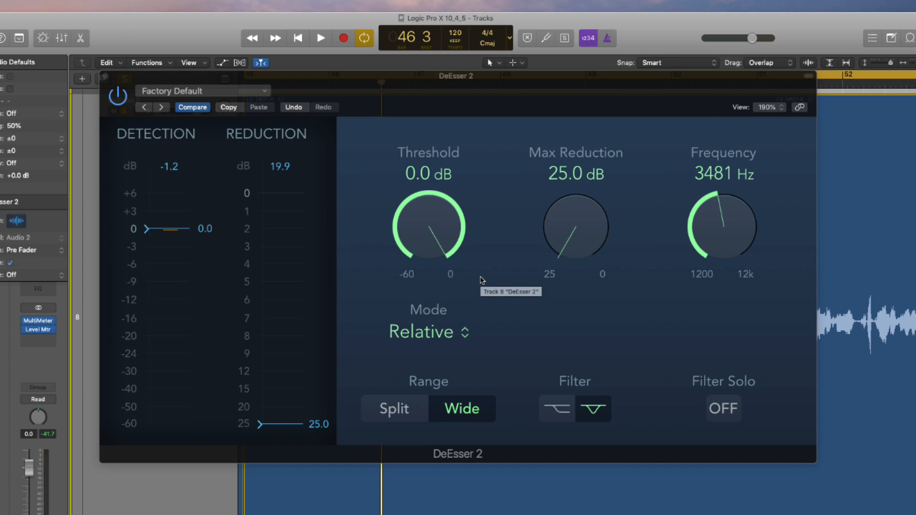
# Step: Keep the DeEsser in Relative mode, audition the vocal, and lower the threshold to -3.7 dB during playback
pyautogui.click(449, 341)
pyautogui.click(450, 338)
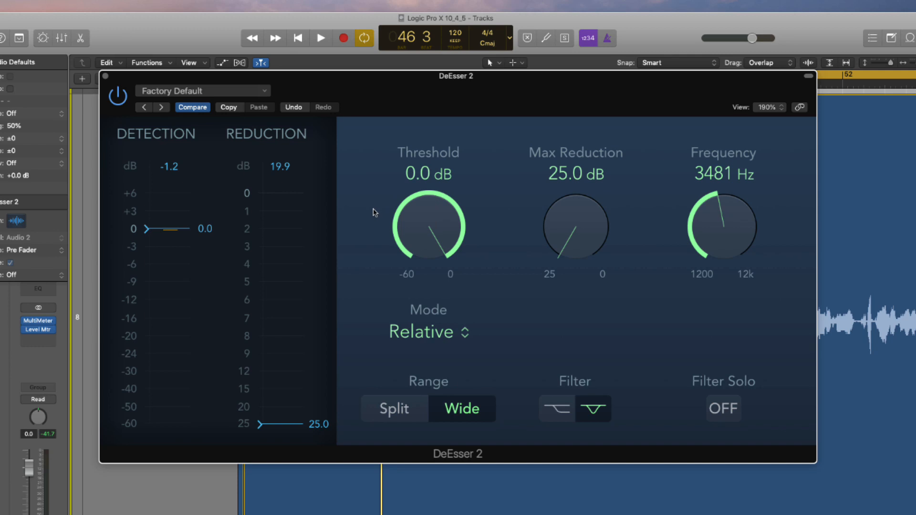
pyautogui.press('space')
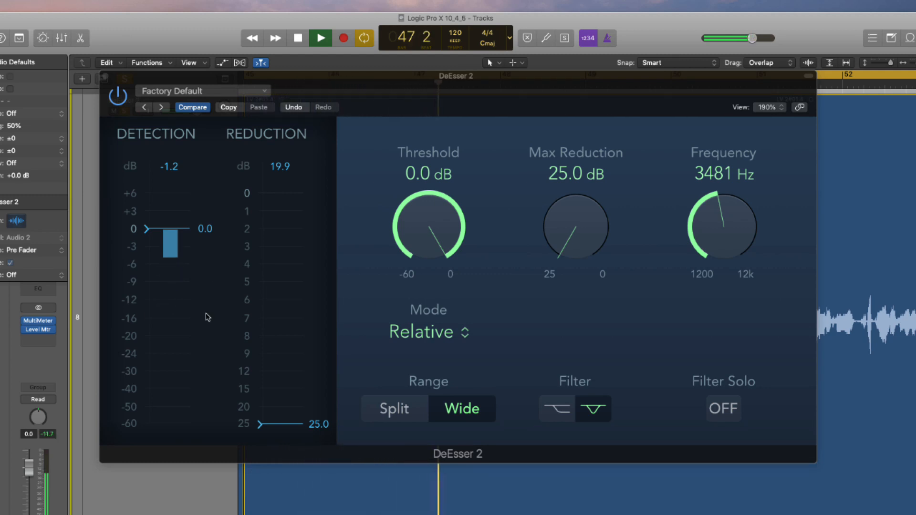
pyautogui.press('space')
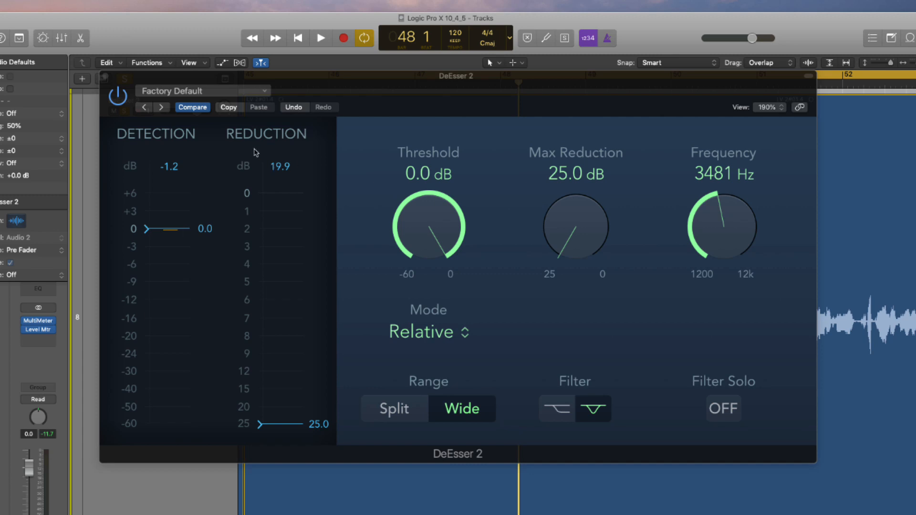
pyautogui.press('space')
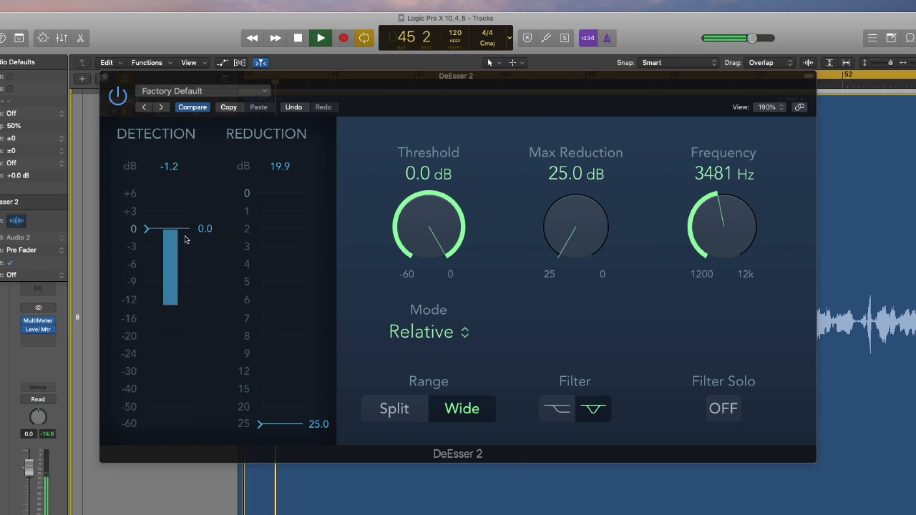
pyautogui.moveTo(187, 229); pyautogui.dragTo(184, 256)
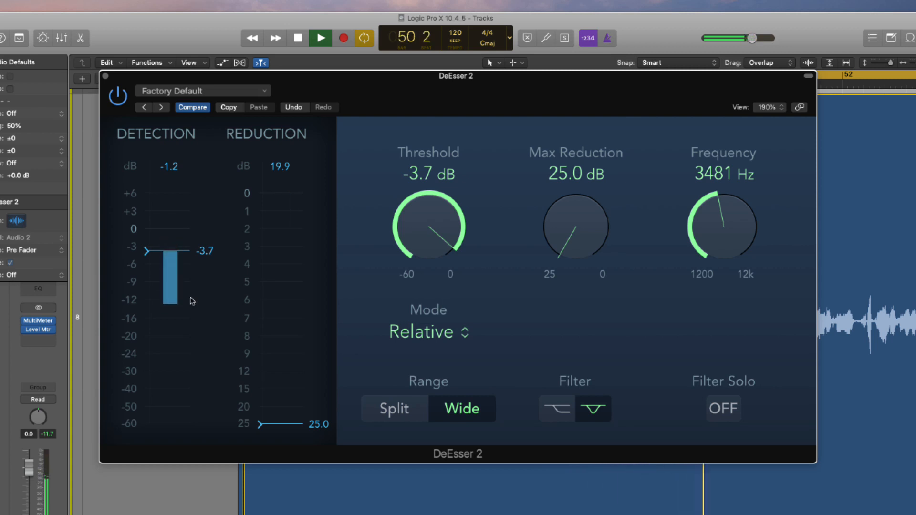
# Step: Stop the vocal playback and review the DeEsser's detection mode options, keeping Relative selected
pyautogui.press('space')
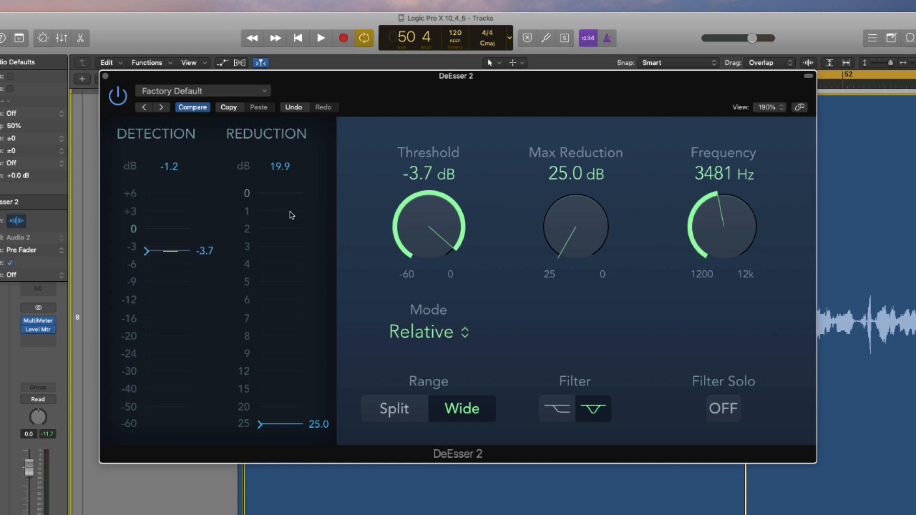
pyautogui.click(430, 335)
pyautogui.click(550, 294)
pyautogui.click(459, 333)
pyautogui.click(528, 309)
# Step: Lower the DeEsser's threshold first to -5.3 dB and again to -10.4 dB, auditioning the vocal at each setting
pyautogui.moveTo(186, 254); pyautogui.dragTo(186, 264)
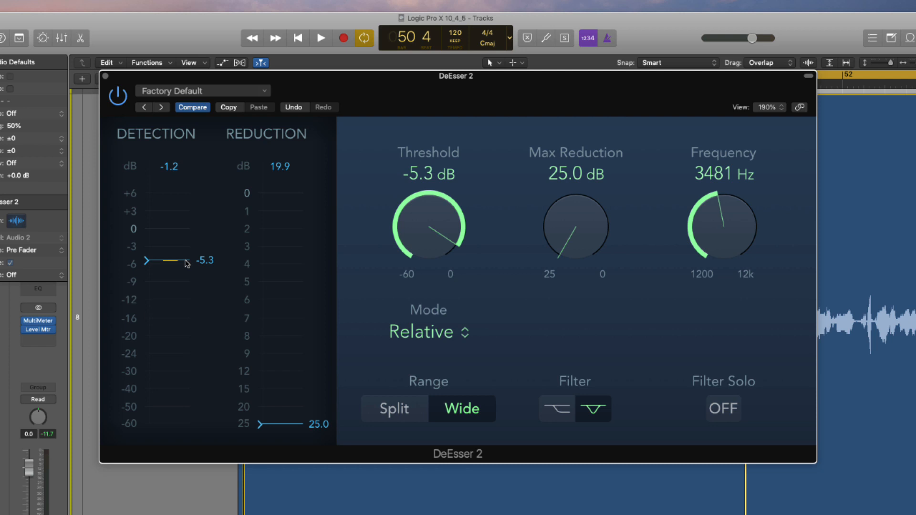
pyautogui.press('space')
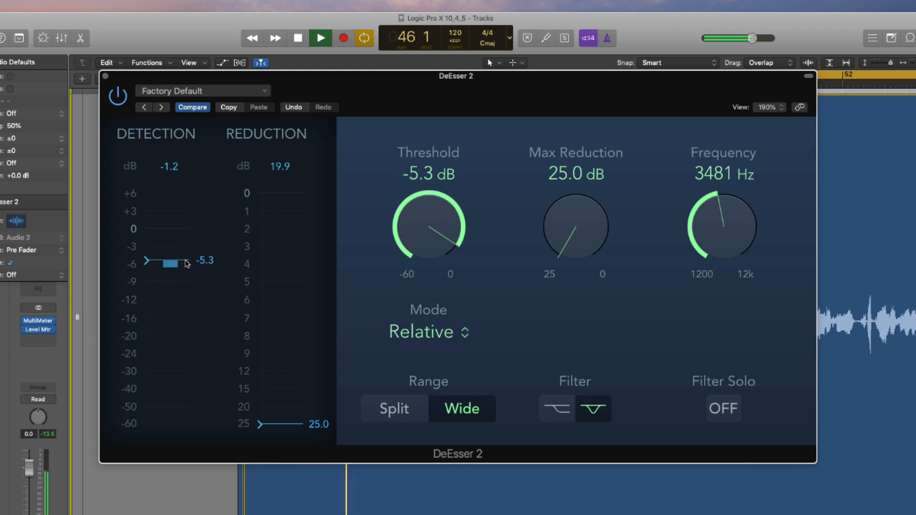
pyautogui.press('space')
pyautogui.moveTo(186, 264); pyautogui.dragTo(189, 294)
pyautogui.press('space')
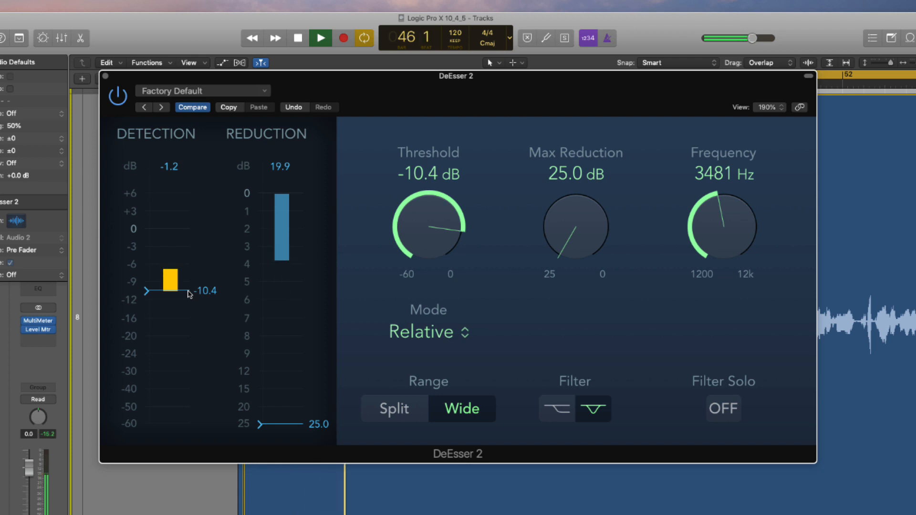
pyautogui.press('space')
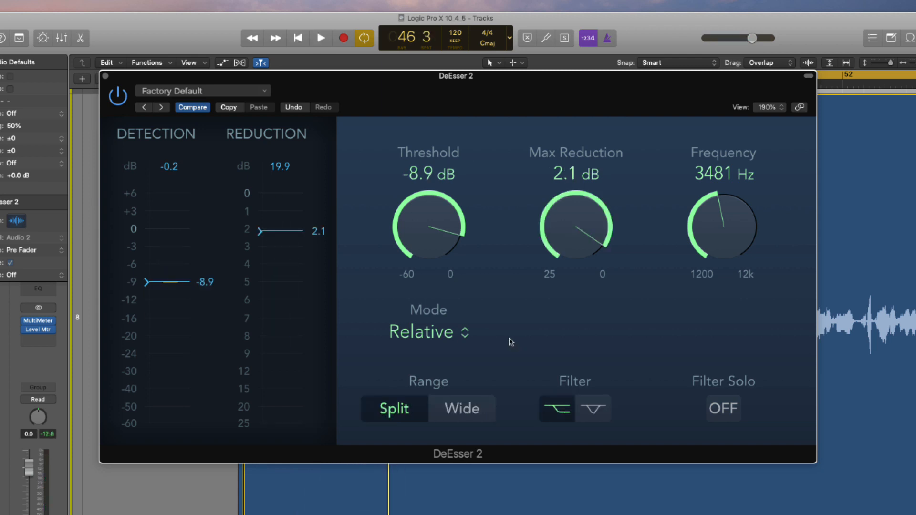
# Step: Keep the DeEsser's detection mode on Relative and set the threshold to -8.6 dB
pyautogui.click(464, 332)
pyautogui.click(504, 341)
pyautogui.click(464, 333)
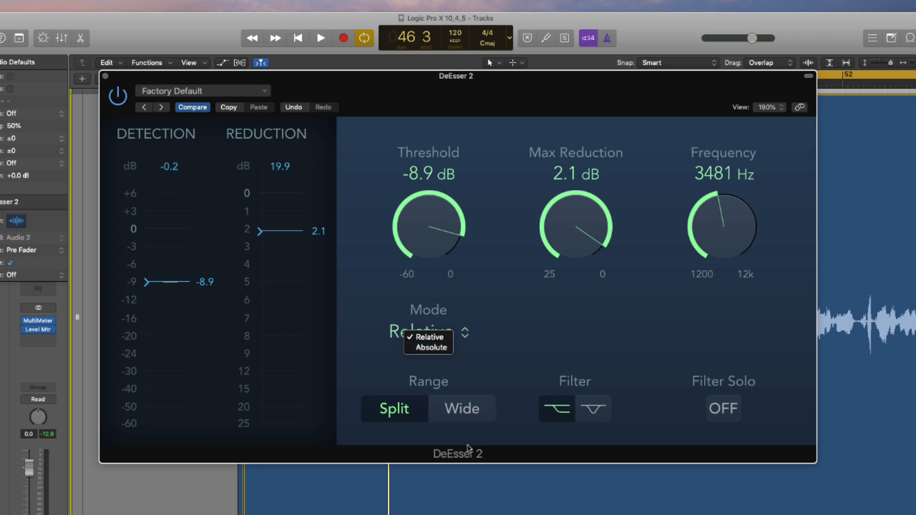
pyautogui.click(429, 337)
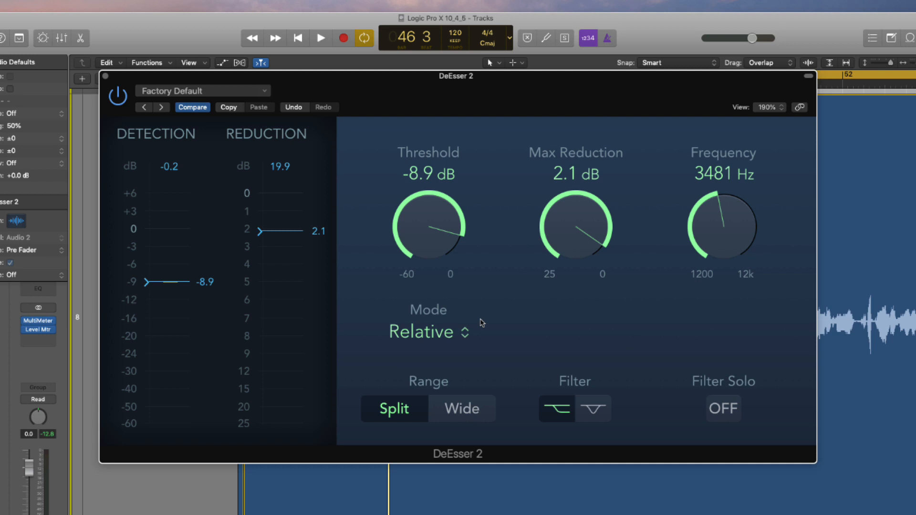
pyautogui.moveTo(189, 282); pyautogui.dragTo(188, 280)
# Step: Open the Compressor on the vocal channel and move its window clear of the DeEsser's detection and reduction meters
pyautogui.moveTo(22, 330)
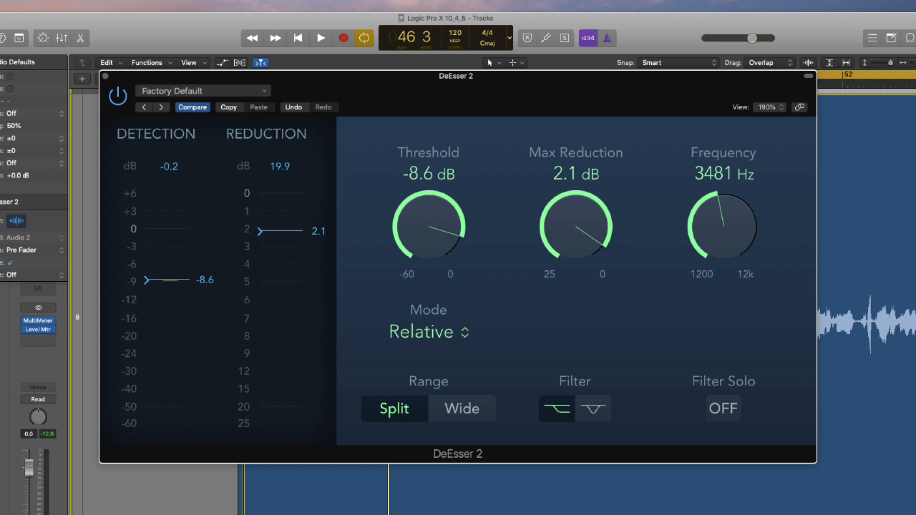
pyautogui.click(1, 334)
pyautogui.moveTo(679, 71); pyautogui.dragTo(720, 105)
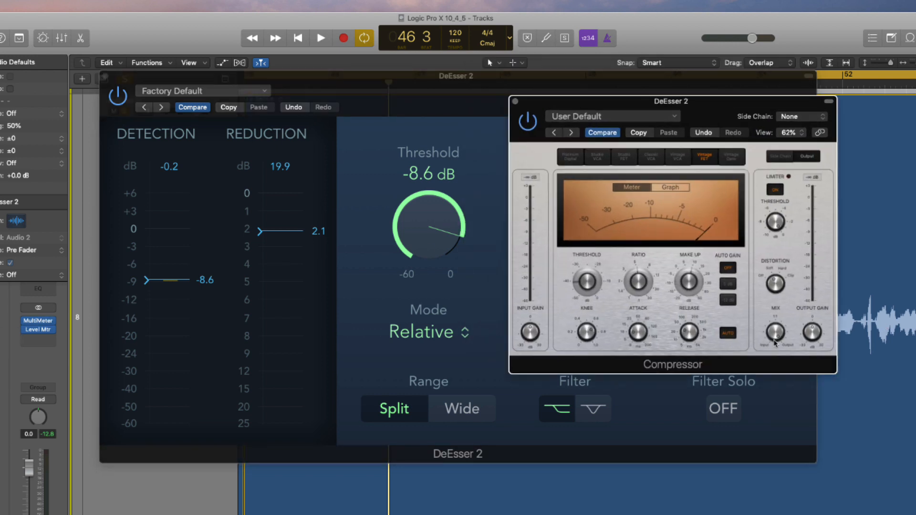
# Step: Audition the vocal and set the DeEsser's max reduction to 18.7 dB during playback
pyautogui.press('space')
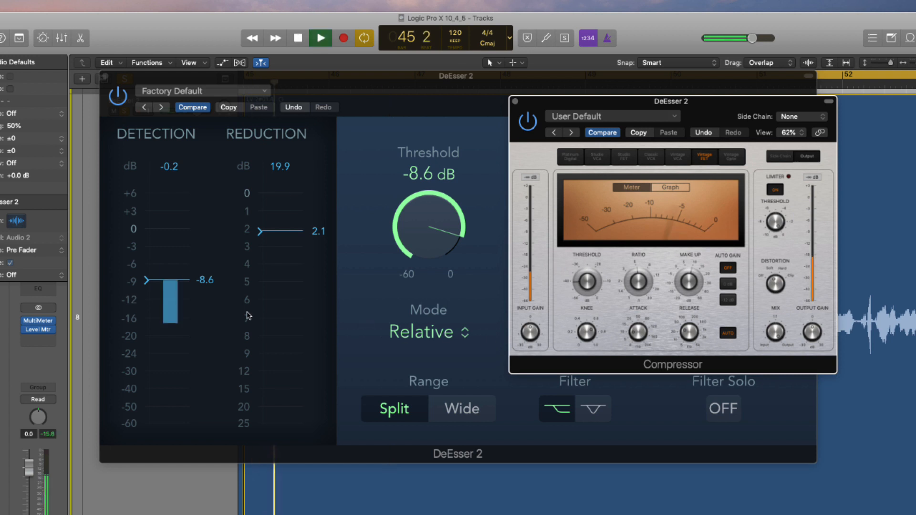
pyautogui.click(313, 307)
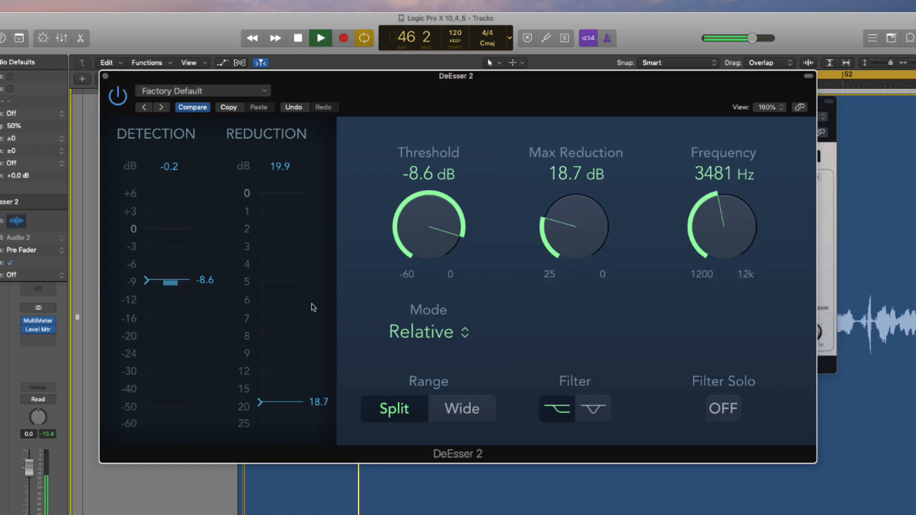
pyautogui.press('space')
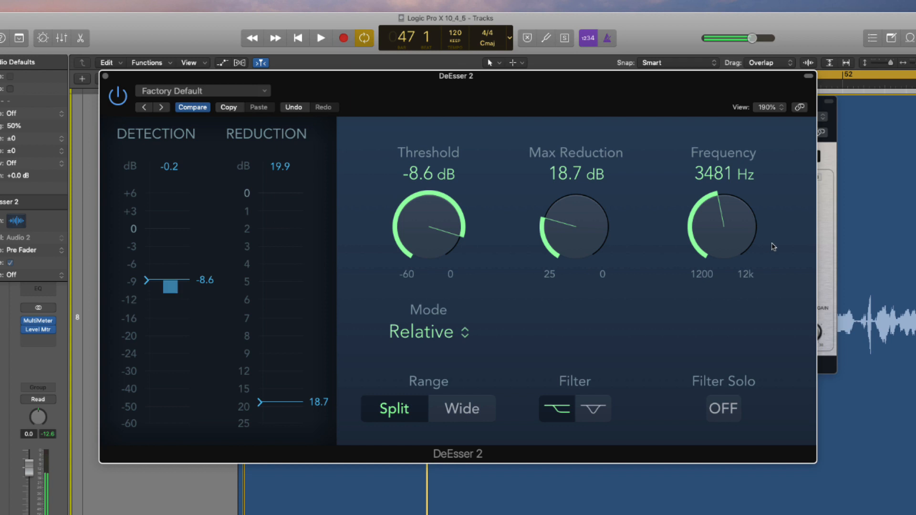
# Step: Lower the Compressor's output gain and audition the quieter vocal through the DeEsser in Relative mode
pyautogui.click(823, 252)
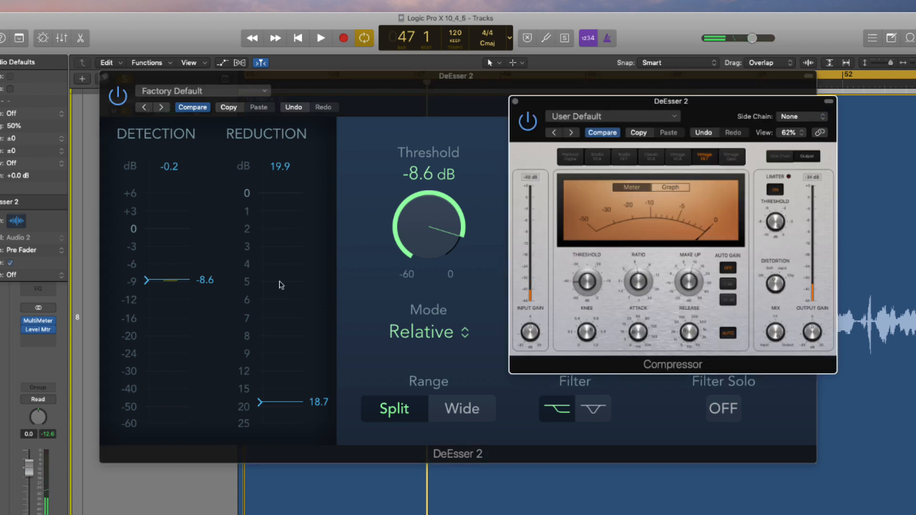
pyautogui.moveTo(814, 340)
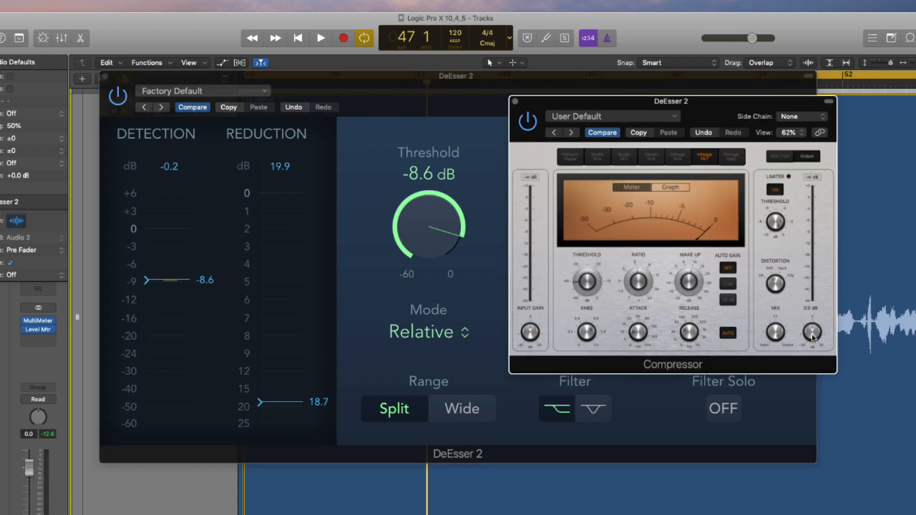
pyautogui.moveTo(813, 338); pyautogui.dragTo(809, 351)
pyautogui.click(368, 272)
pyautogui.press('space')
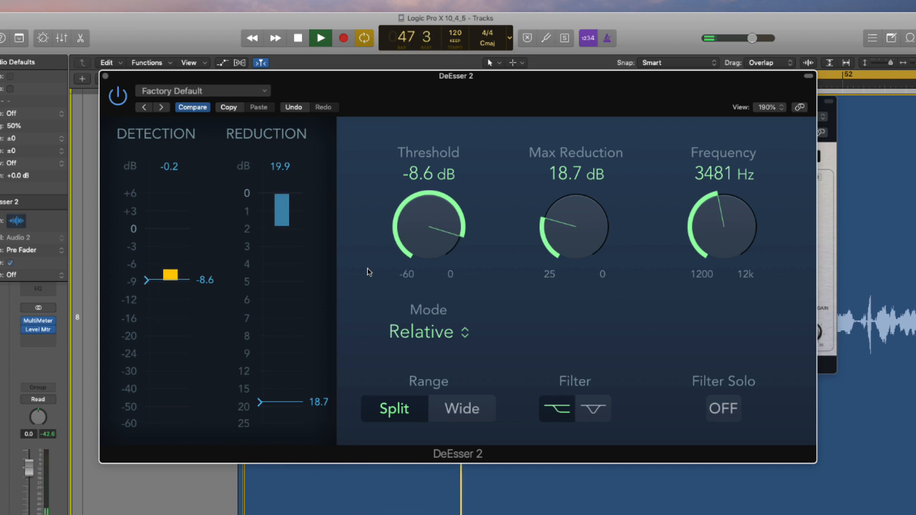
pyautogui.press('space')
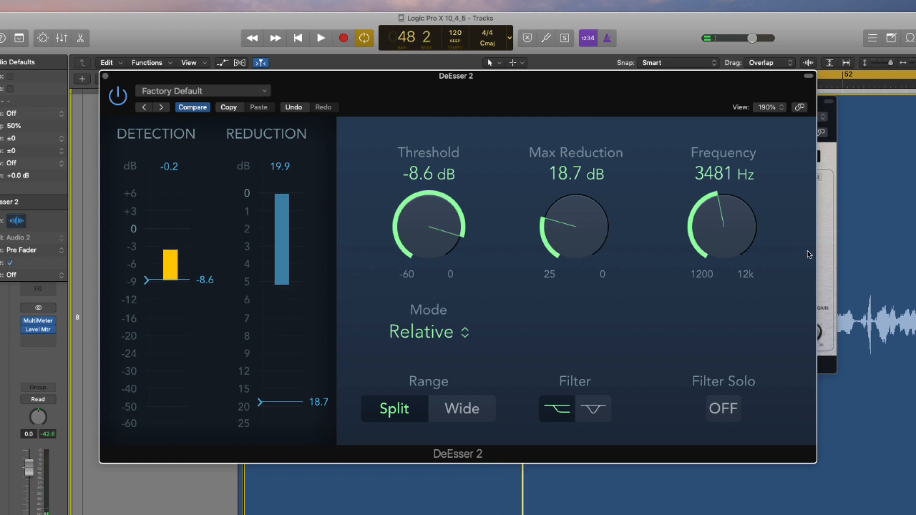
# Step: Reset the Compressor's output gain to its default and close the Channel EQ
pyautogui.click(822, 256)
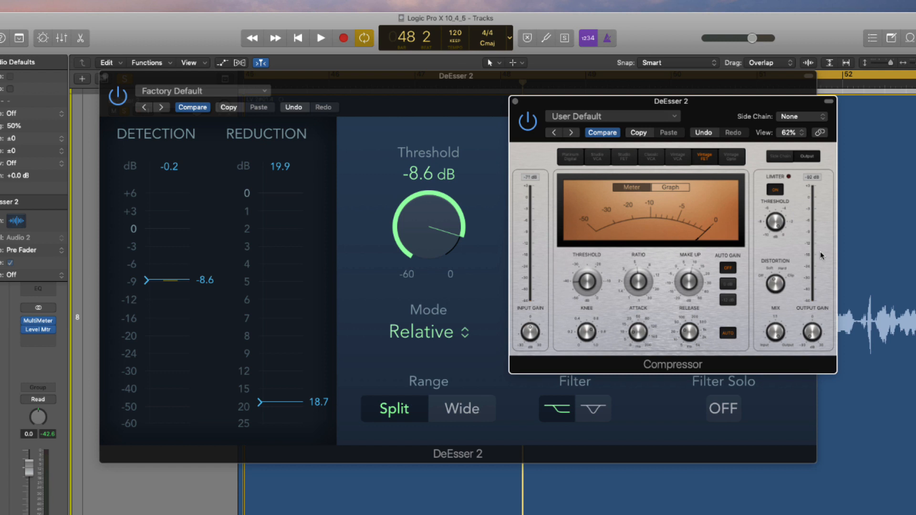
pyautogui.keyDown('alt'); pyautogui.click(811, 333); pyautogui.keyUp('alt')
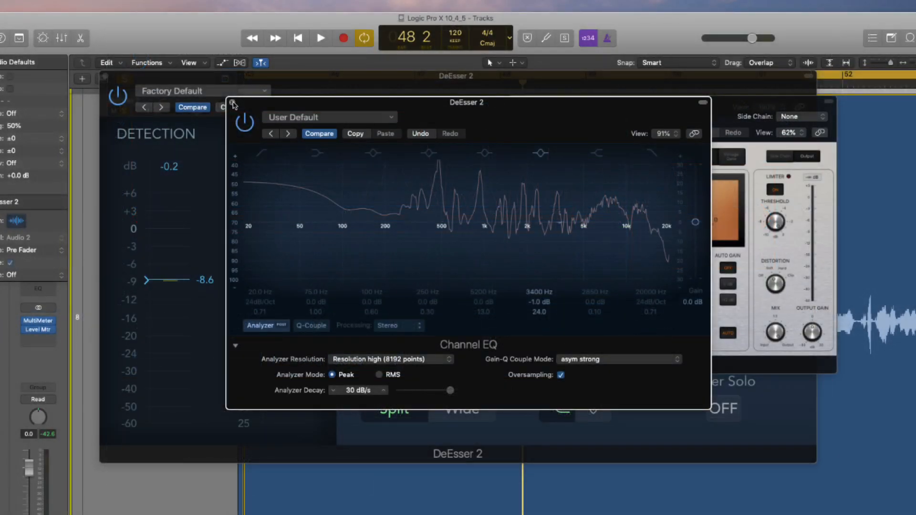
pyautogui.click(233, 102)
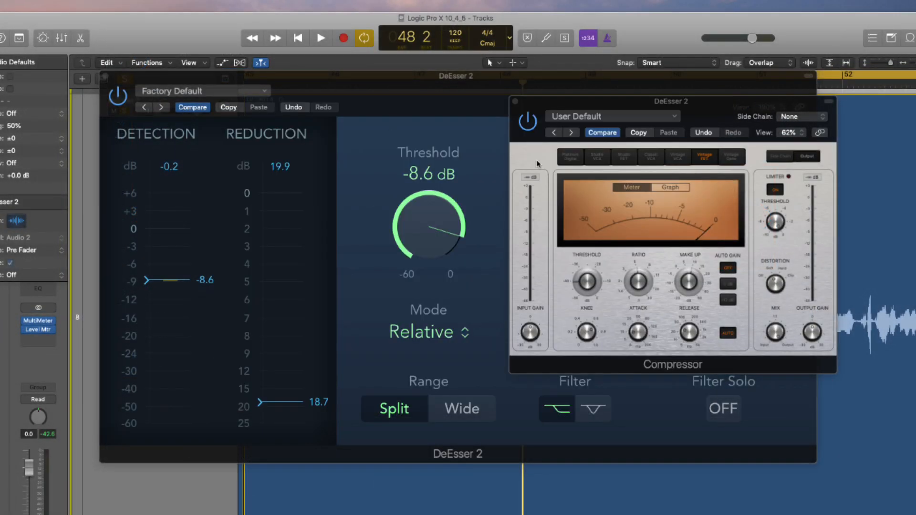
# Step: Return to the DeEsser's window and leave its detection mode set to Relative
pyautogui.click(472, 106)
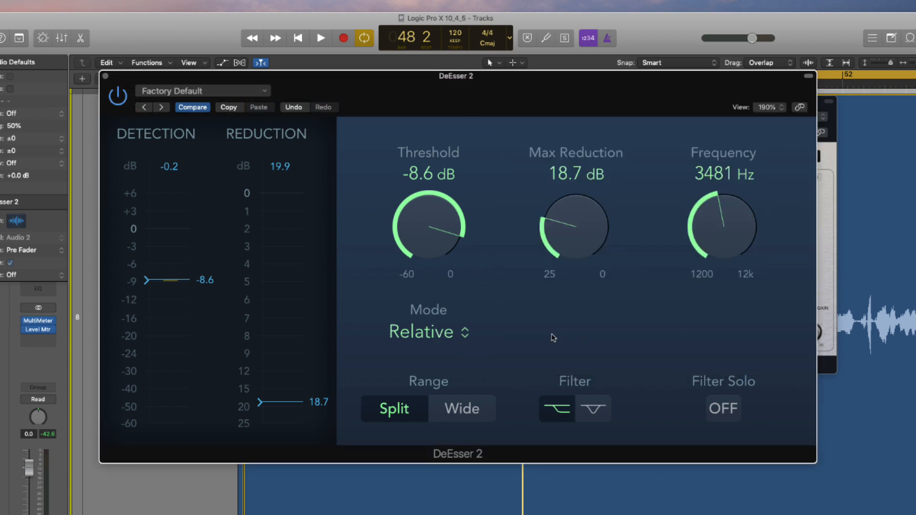
pyautogui.click(457, 335)
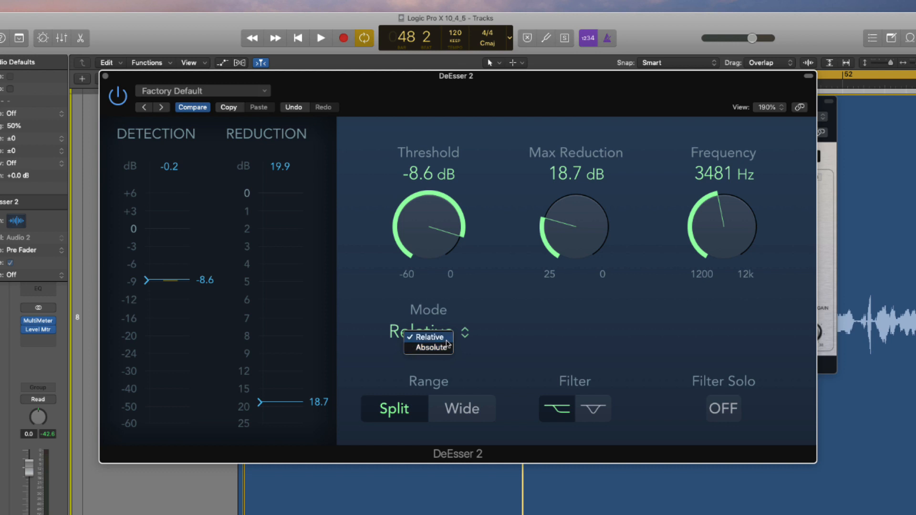
pyautogui.click(447, 340)
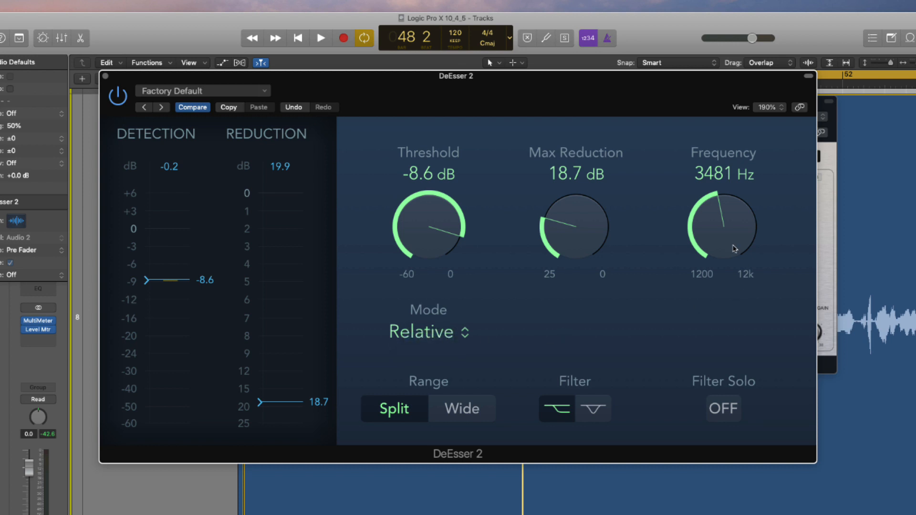